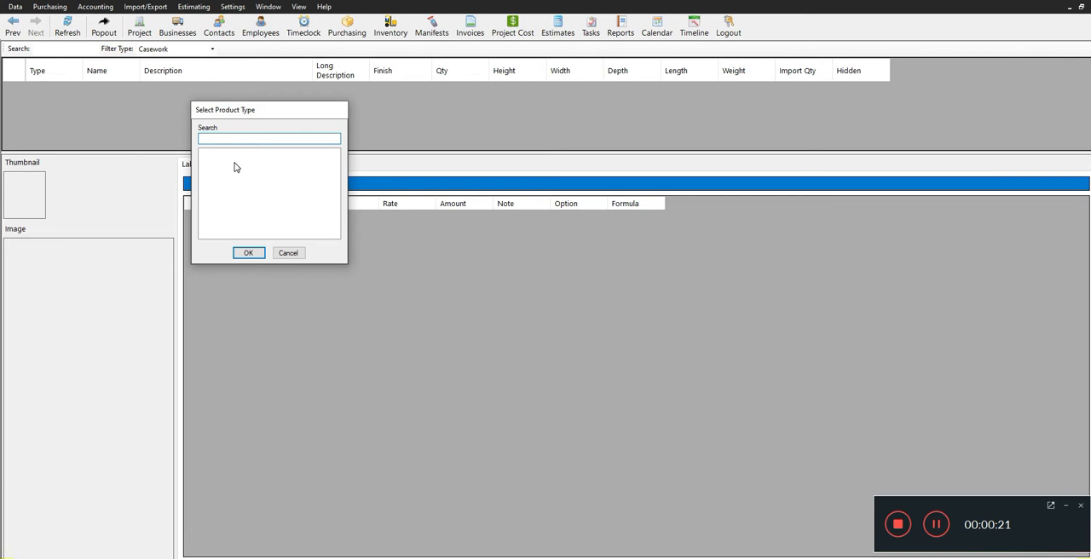
Add a product type called BASE CABINETS and choose it for the new product.
right_click(235, 167)
mouse_move(264, 170)
left_click(327, 170)
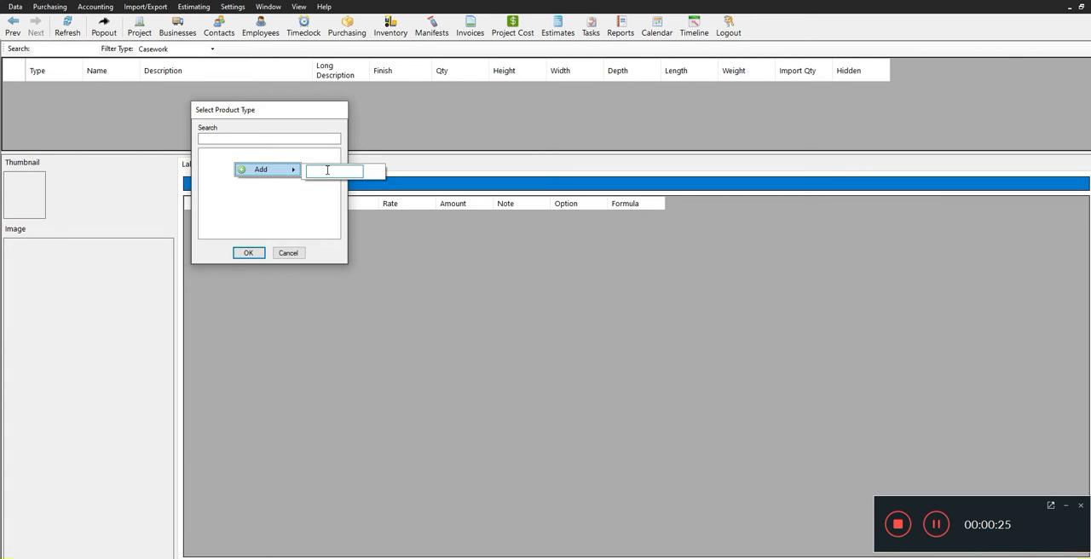
type("BASE CABINETS")
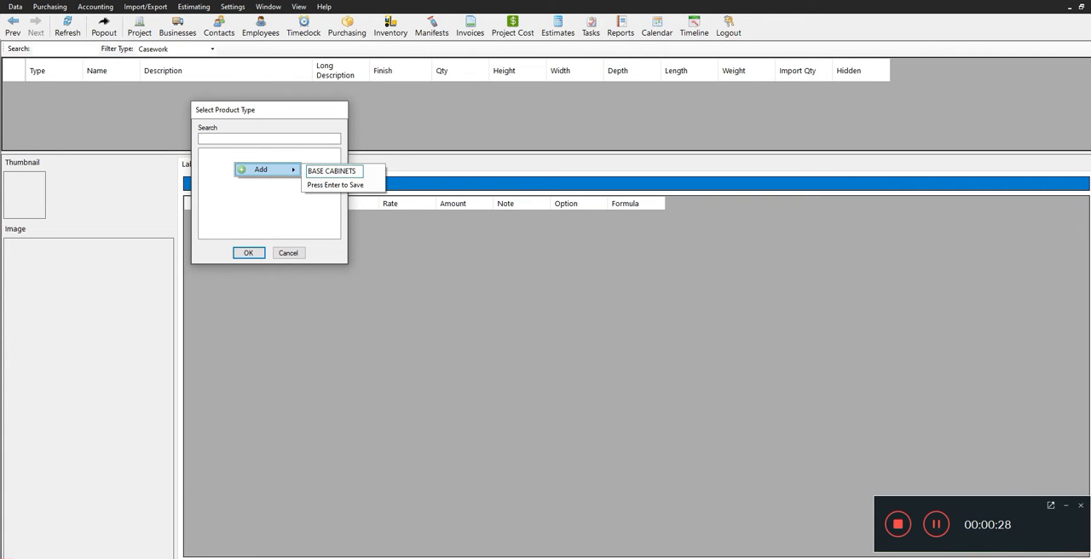
key("Return")
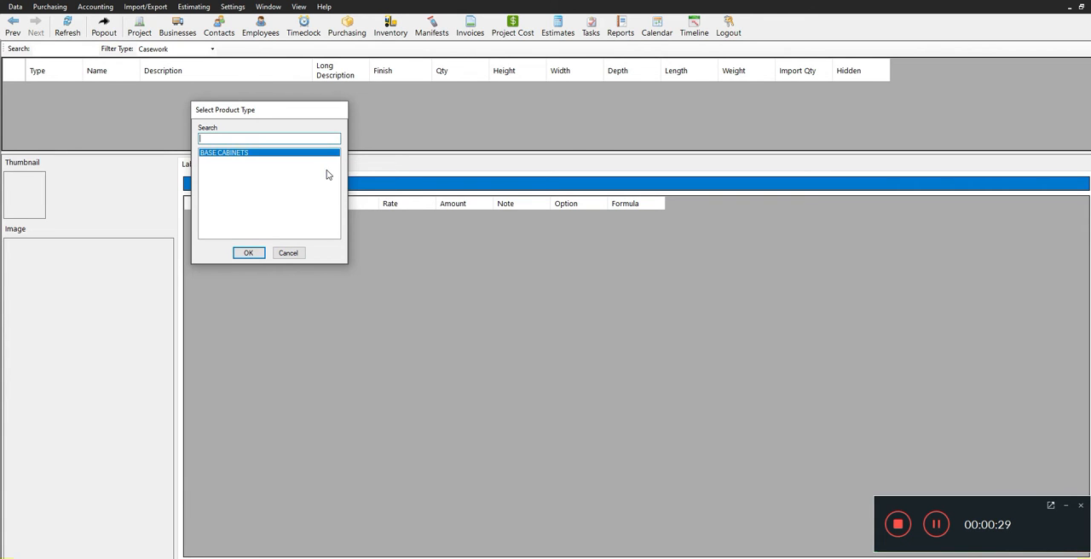
left_click(248, 253)
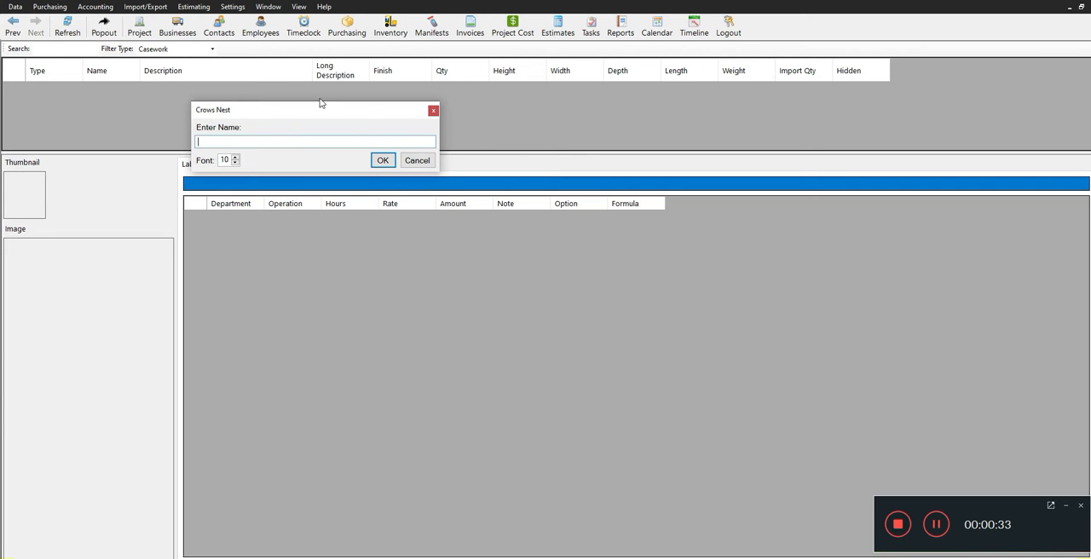
Name the new product BASE 1 DR and confirm its creation.
left_click(237, 144)
type("BASE 1 DR")
left_click(382, 160)
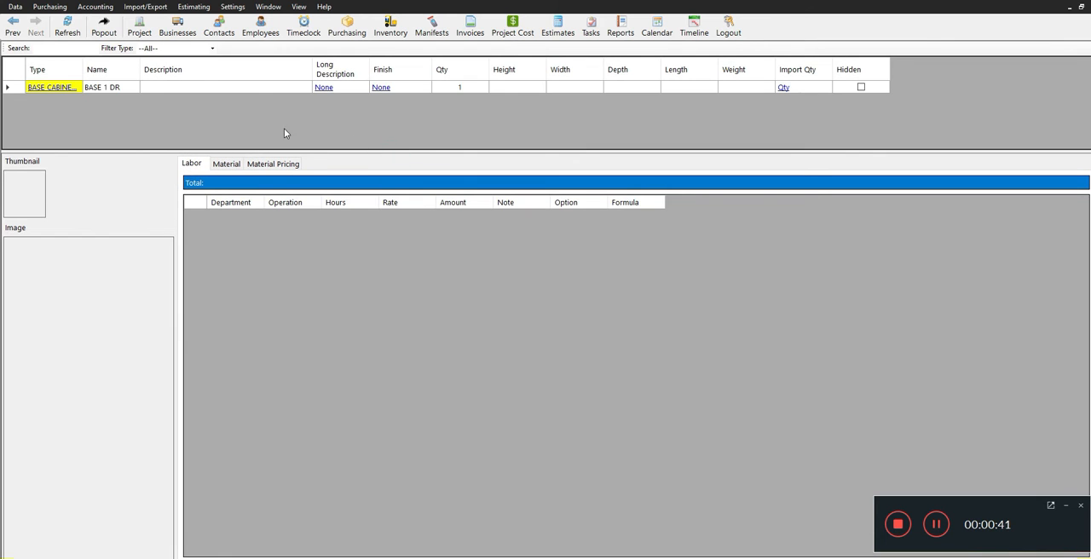
Widen the Type column slightly and set the product's description to BASE 1 DOOR CABINET.
left_click_drag(83, 62, 92, 63)
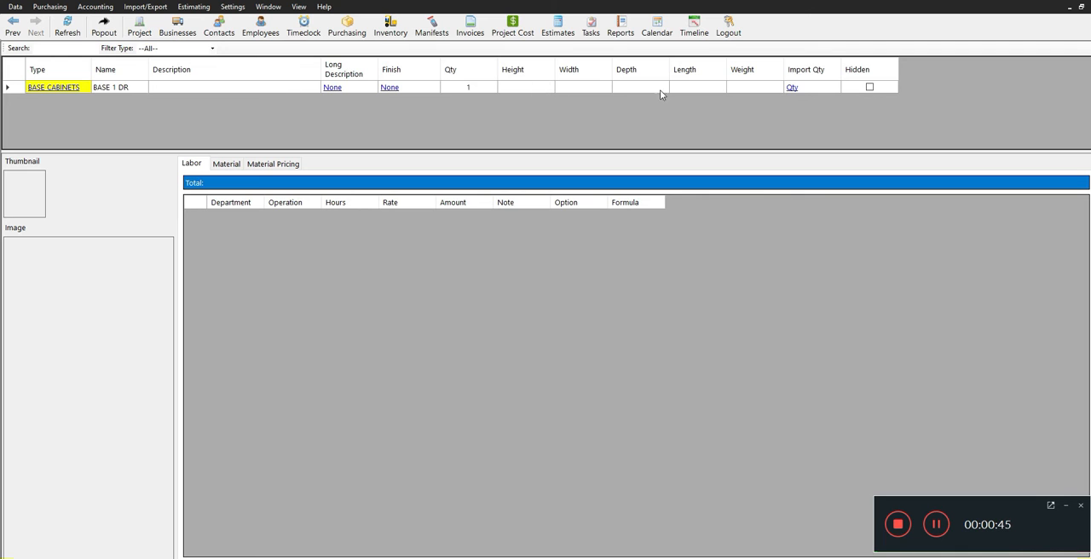
left_click(172, 87)
left_click(172, 86)
type("BASE 1 DOOR CABINET")
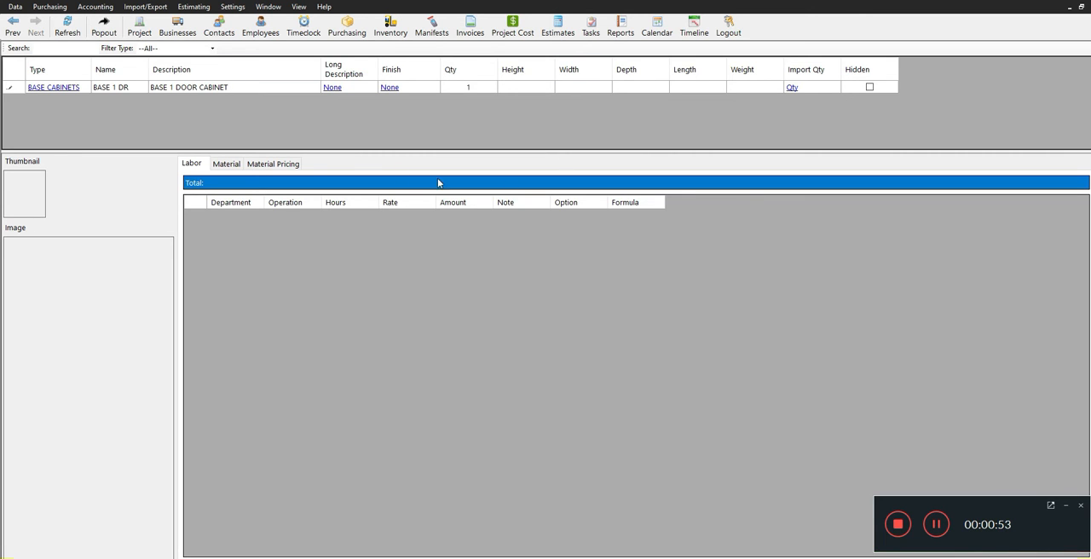
Set the BASE 1 DR product's height to 32, width to 23 and depth to 24.
left_click(538, 88)
type("32")
key("Tab")
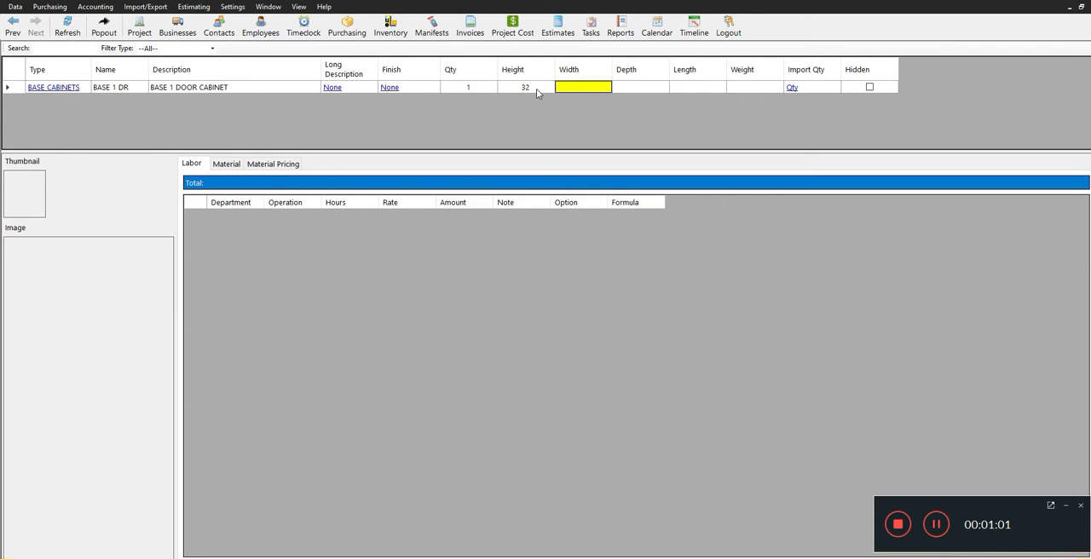
type("2")
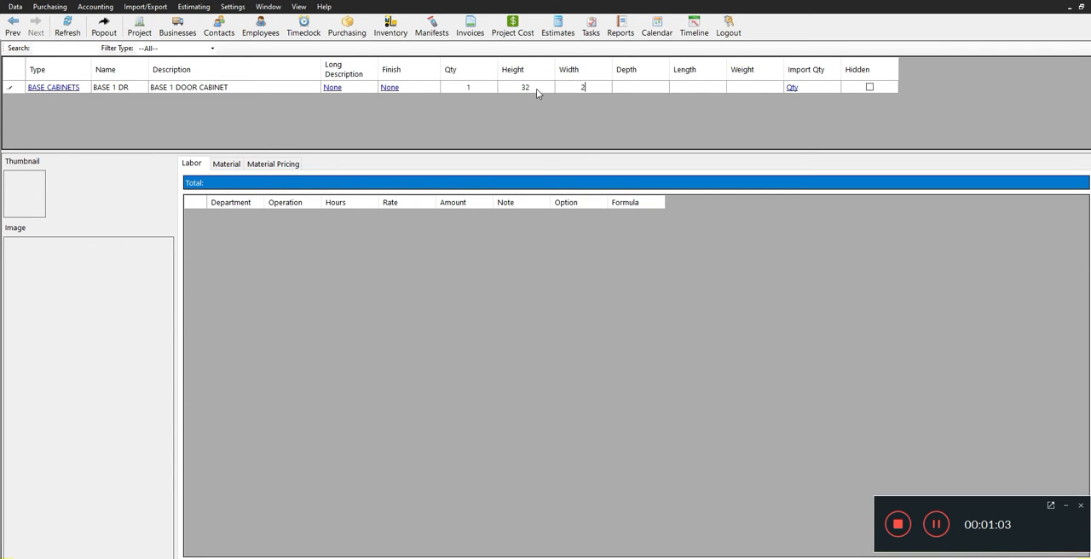
type("3")
key("Tab")
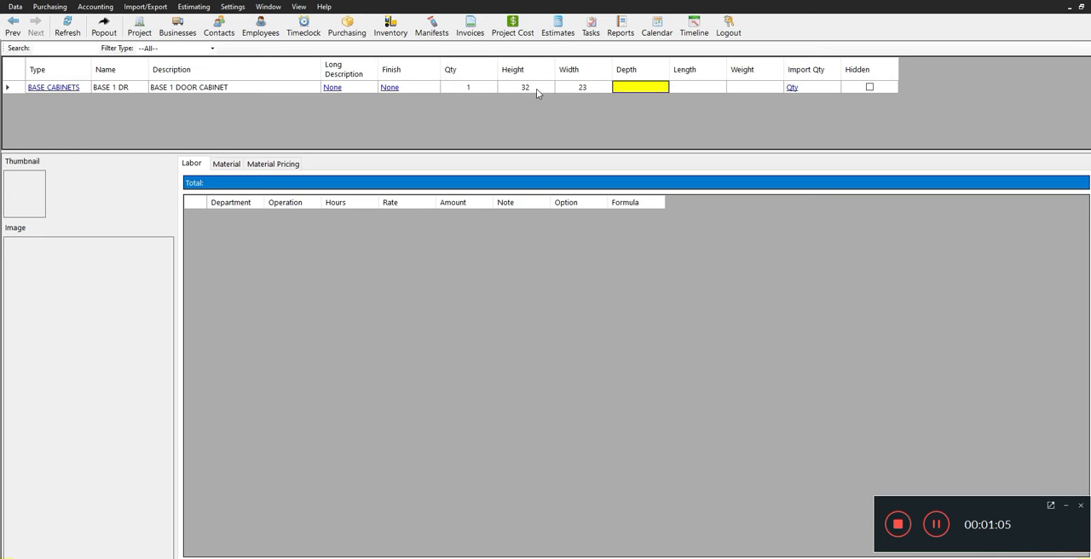
type("24")
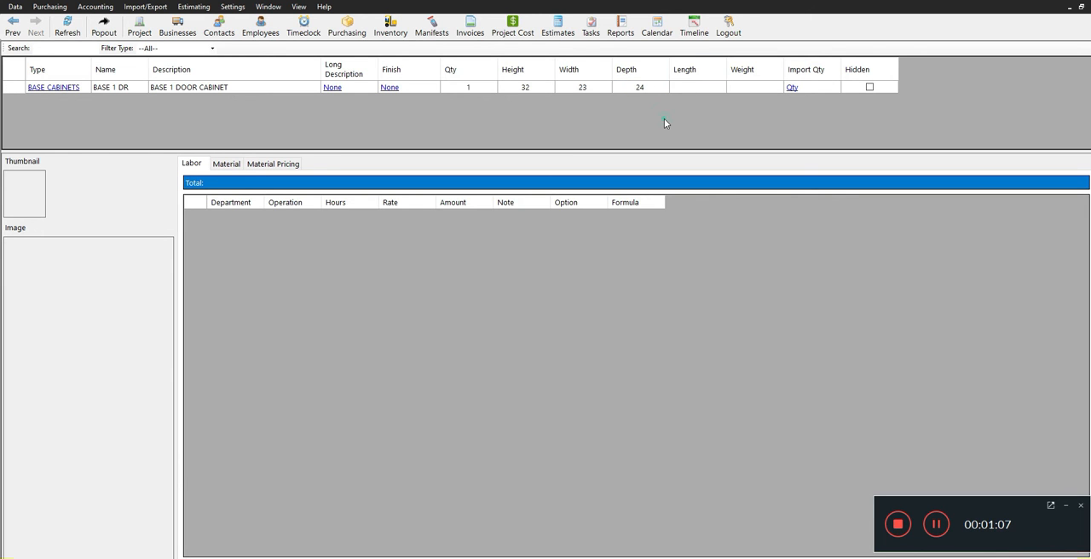
left_click(266, 87)
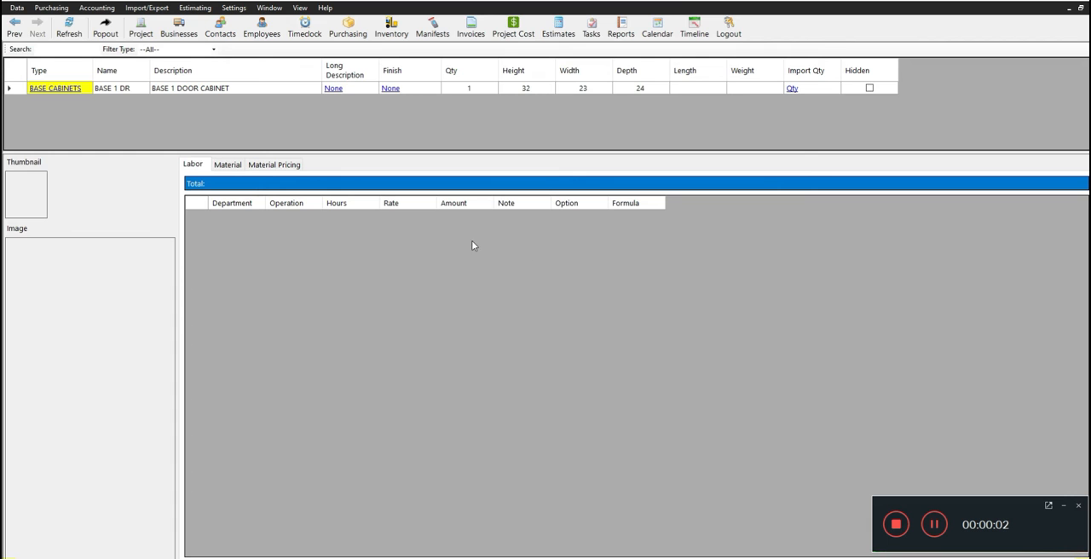
Load BASE 1 DR.bmp from the Product Library folder as the product's main image.
right_click(72, 253)
left_click(102, 259)
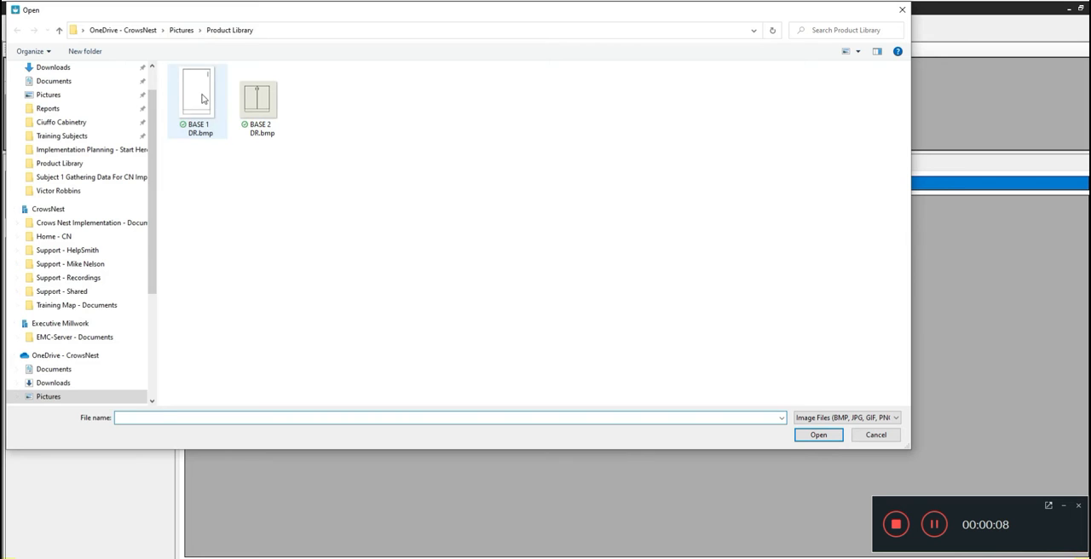
left_click(203, 99)
left_click(818, 435)
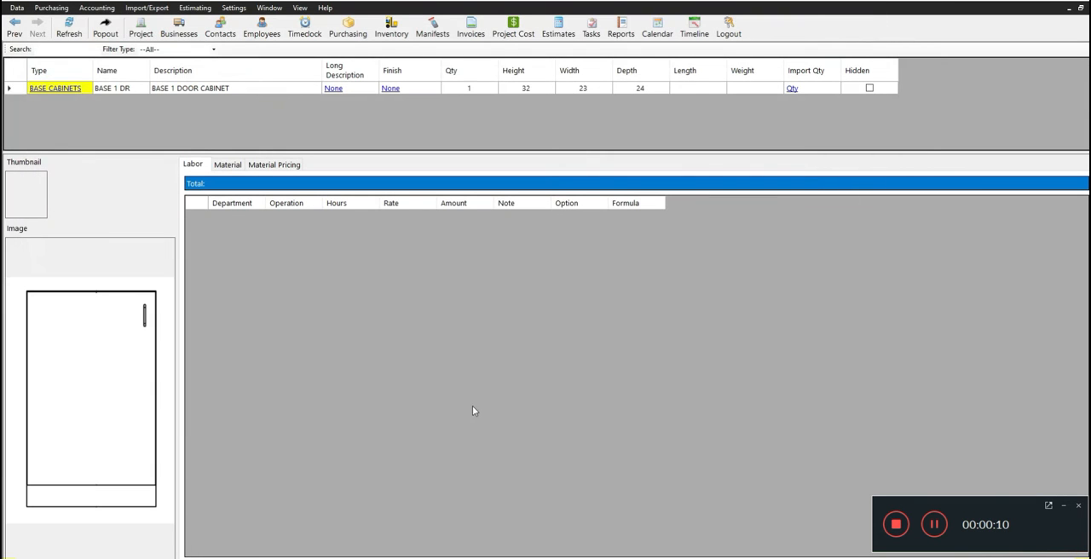
Set the product's thumbnail to BASE 1 DR.bmp from the Product Library folder.
right_click(28, 190)
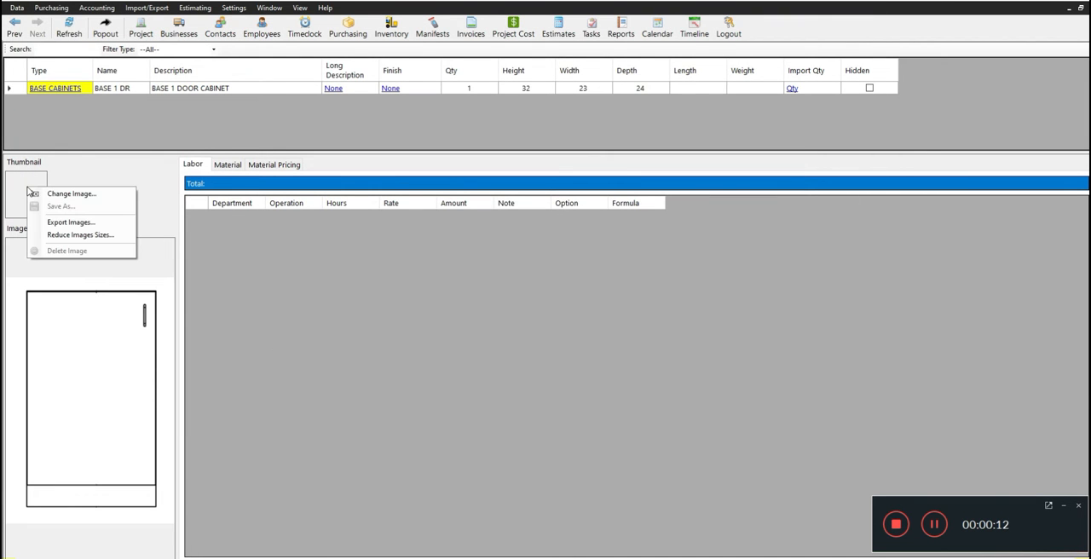
left_click(61, 193)
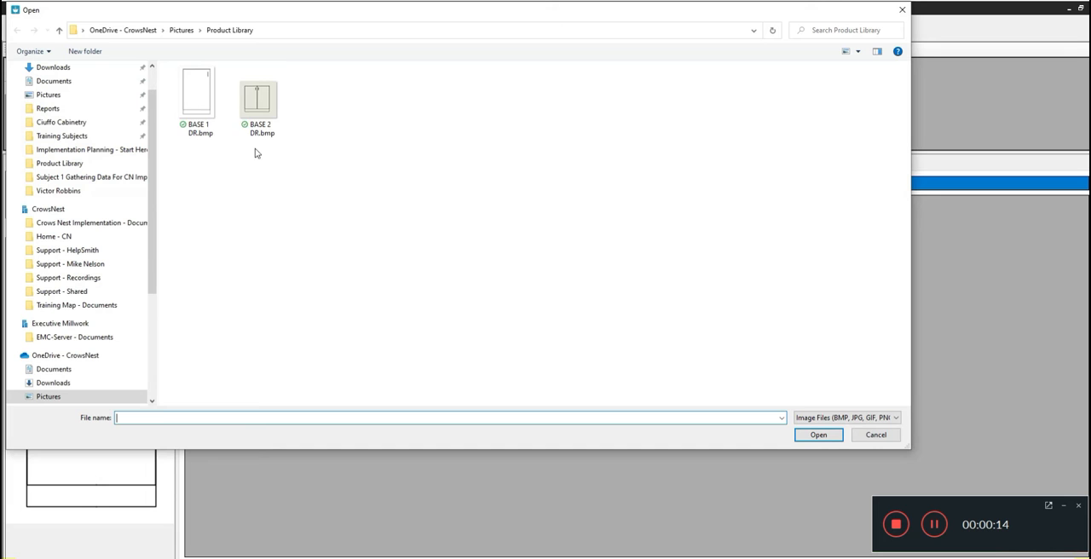
left_click(197, 97)
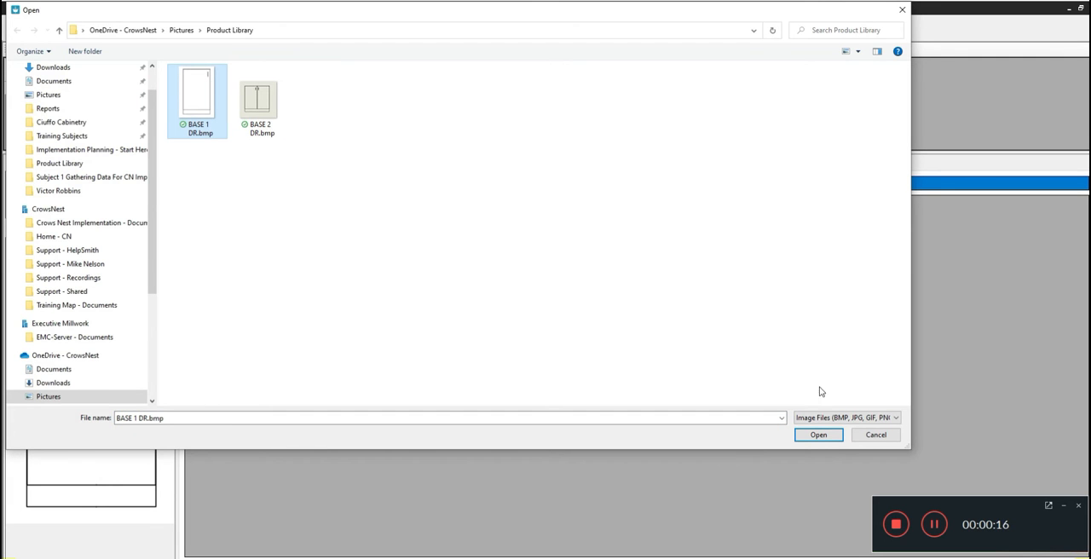
left_click(821, 436)
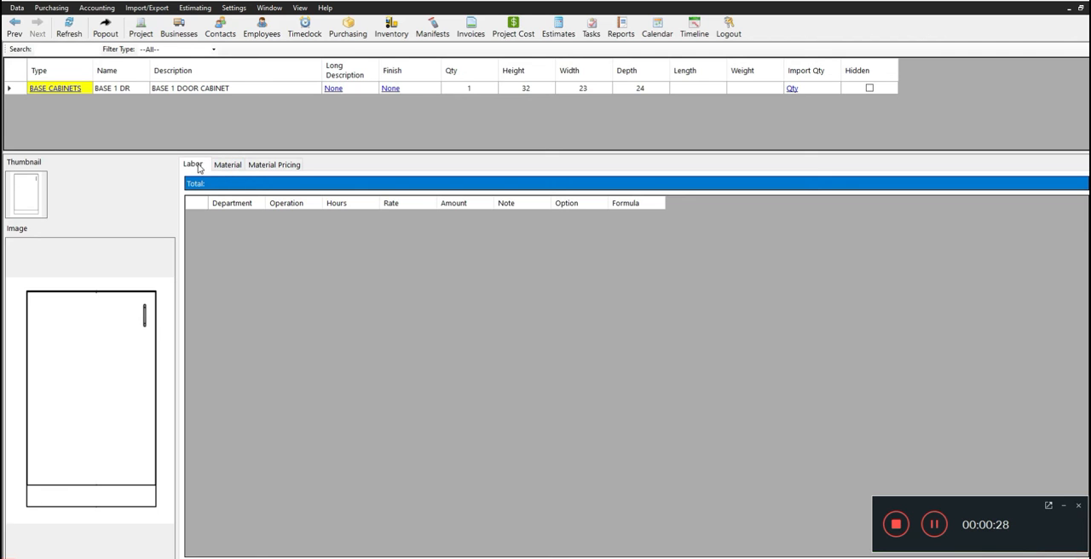
Add a labor line for the Box Shop department and set its hours to 1.37.
right_click(219, 229)
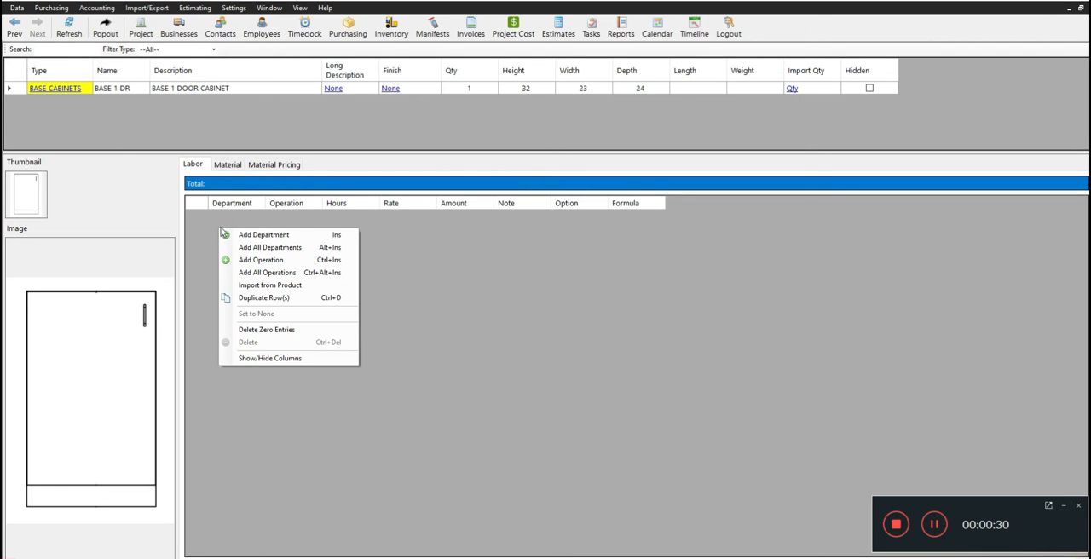
left_click(284, 235)
left_click_drag(293, 236, 324, 245)
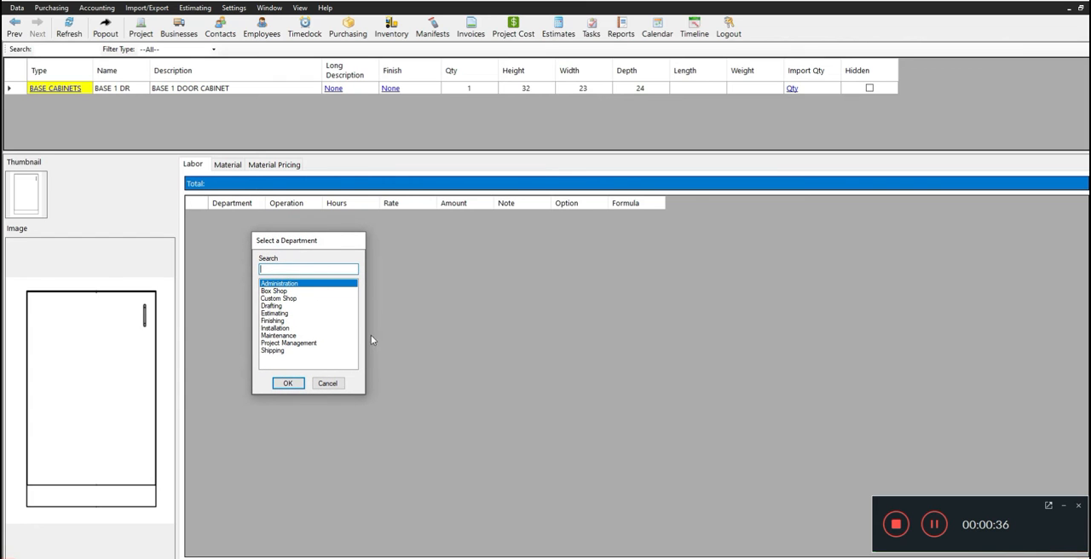
left_click(287, 291)
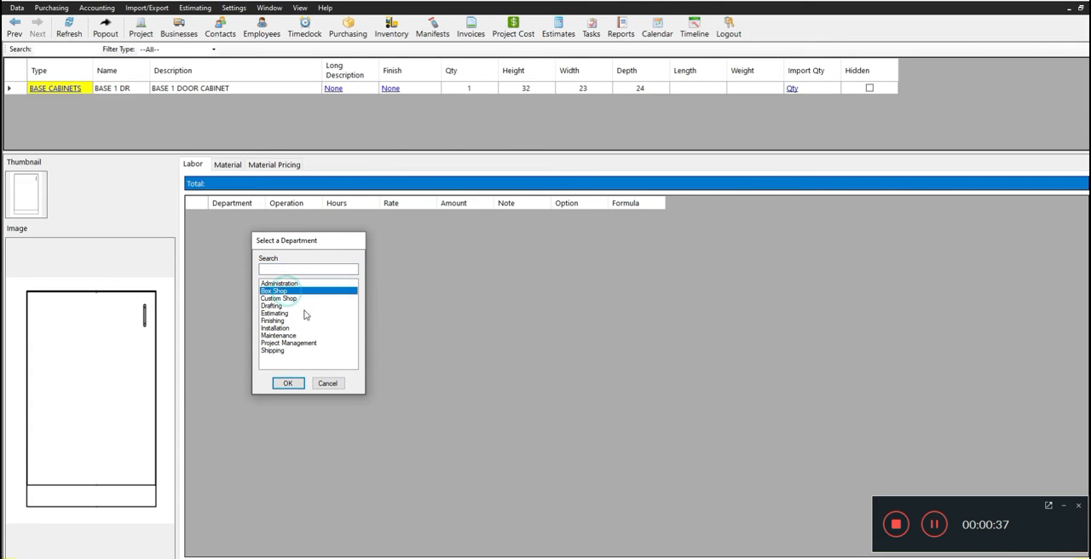
left_click(289, 382)
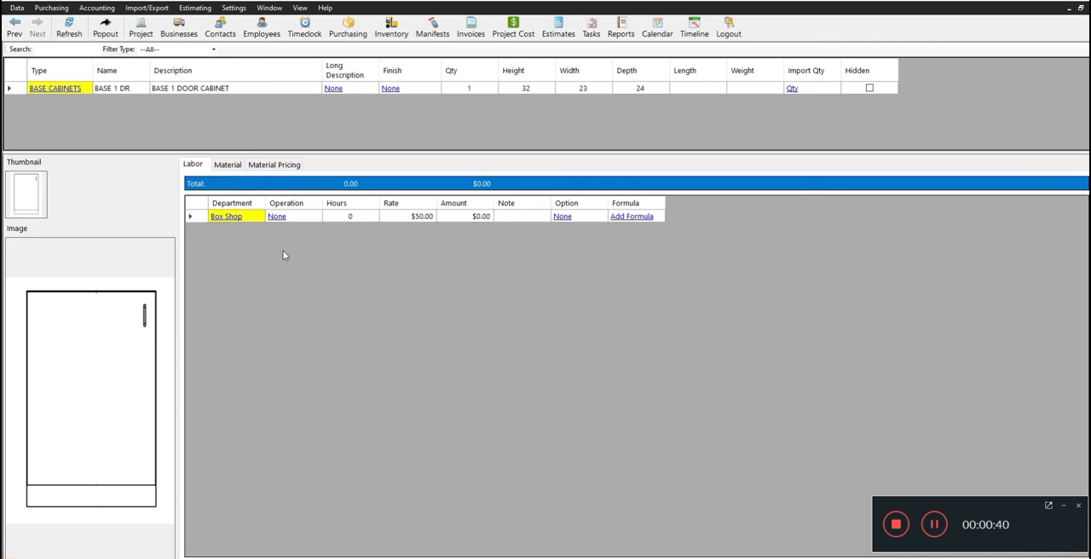
left_click(353, 216)
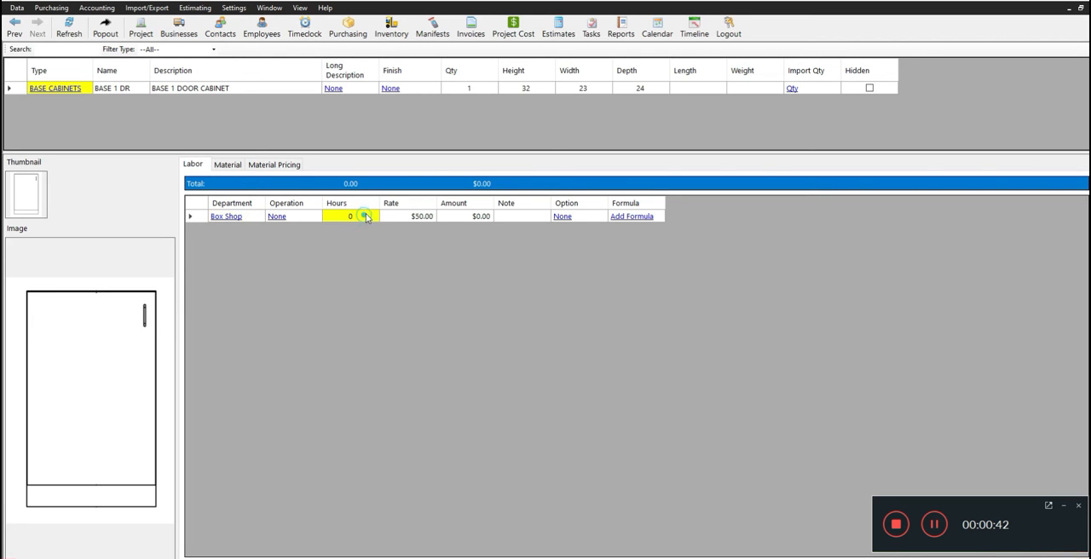
type("1.37")
key("Return")
Add a labor line for the Installation department and set its hours to 1.
right_click(252, 238)
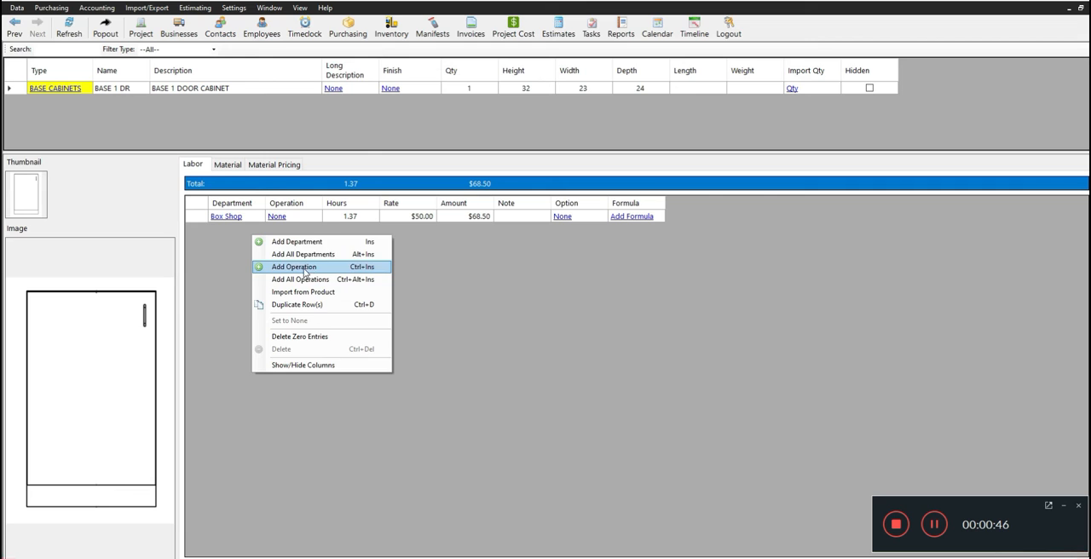
left_click(307, 243)
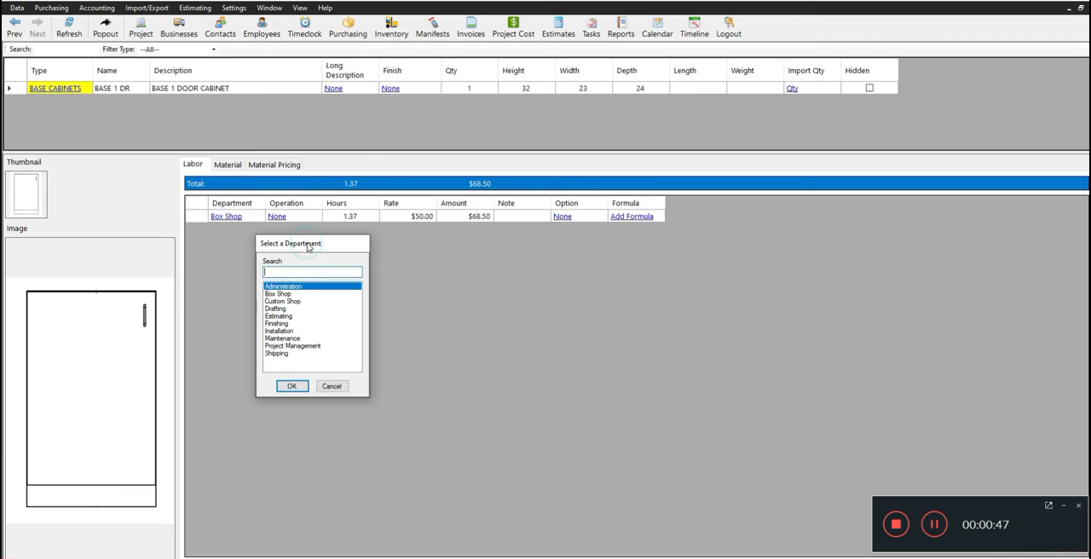
left_click(281, 331)
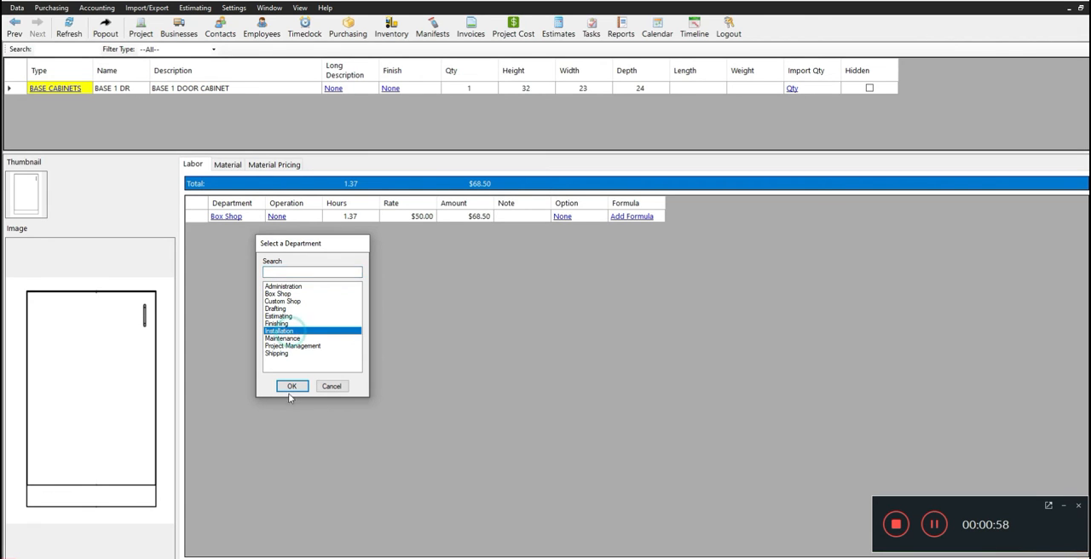
left_click(290, 387)
left_click(349, 229)
type("1")
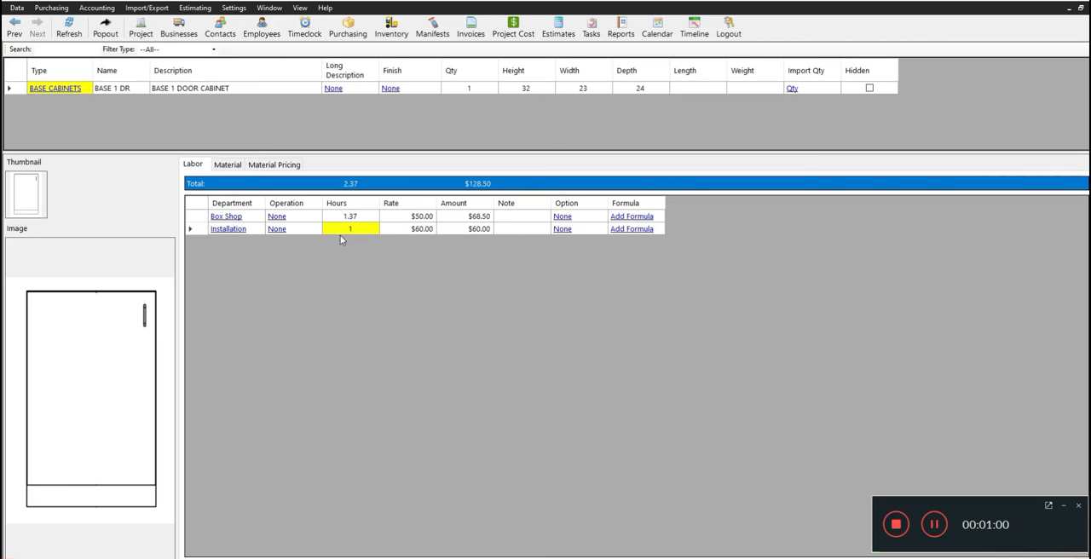
Add a labor line for the Drafting department and set its hours to 0.65.
right_click(294, 266)
left_click(330, 271)
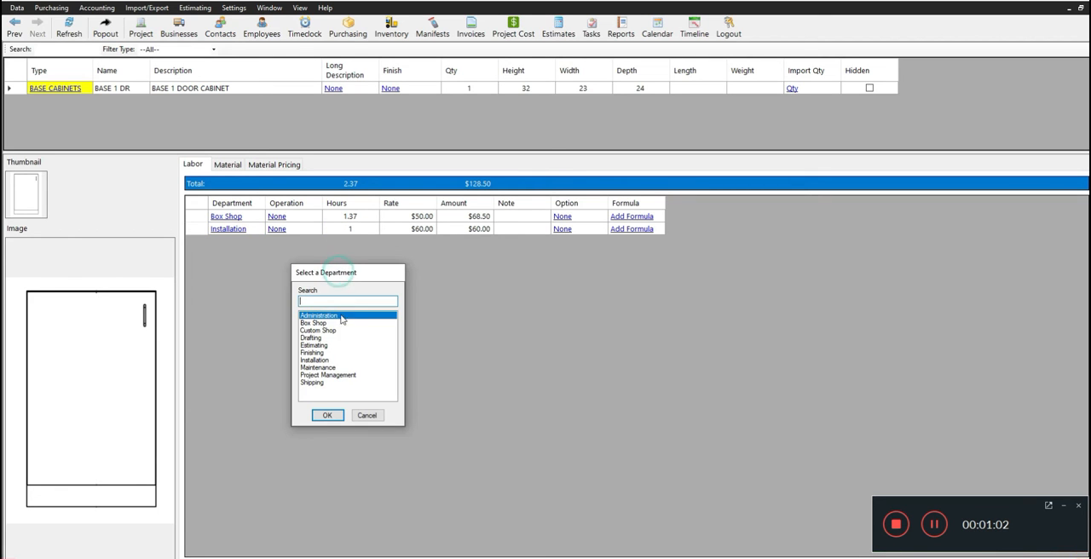
left_click(321, 338)
left_click(327, 415)
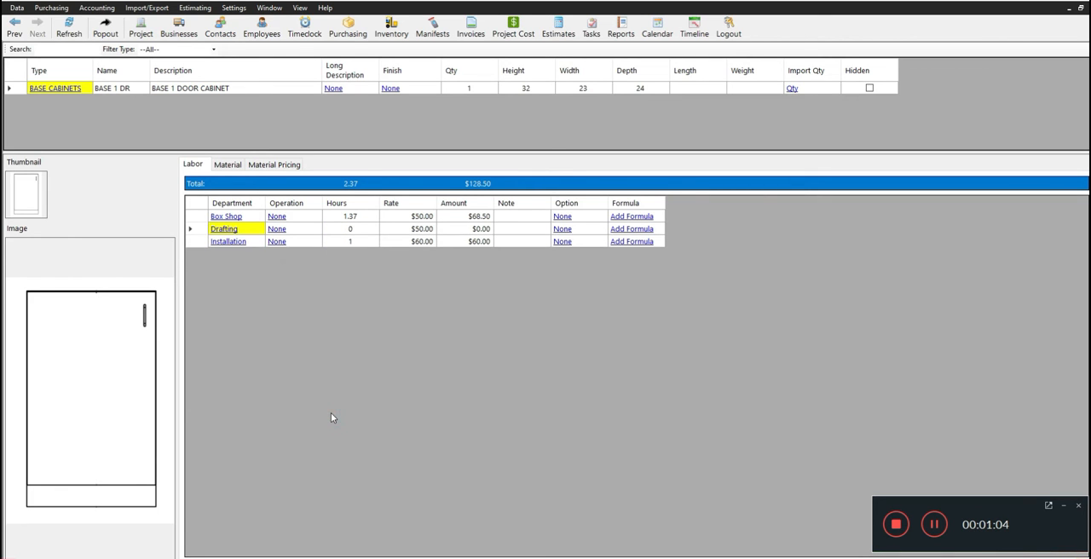
left_click(353, 228)
key("BackSpace")
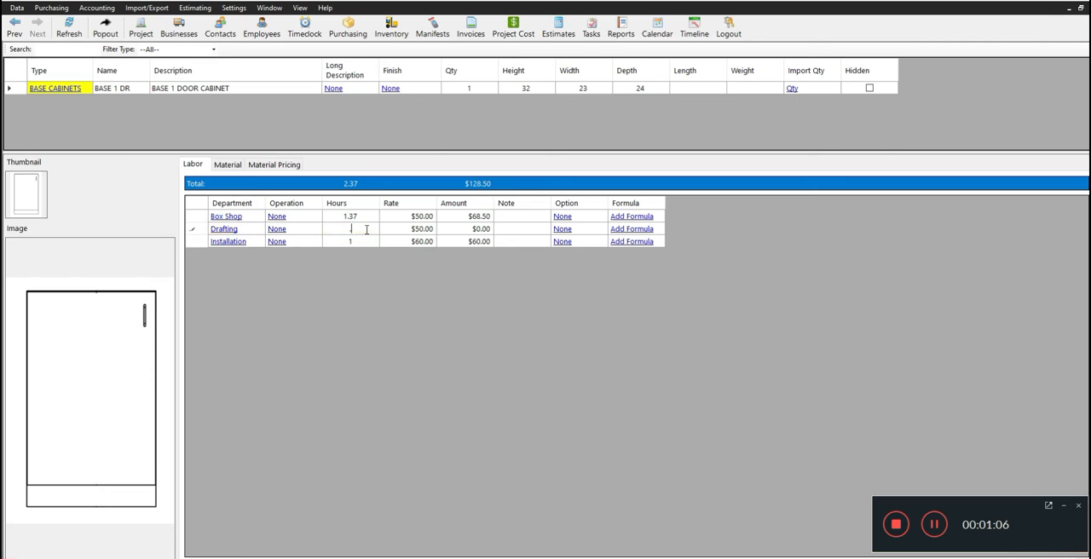
type("0.65")
right_click(235, 299)
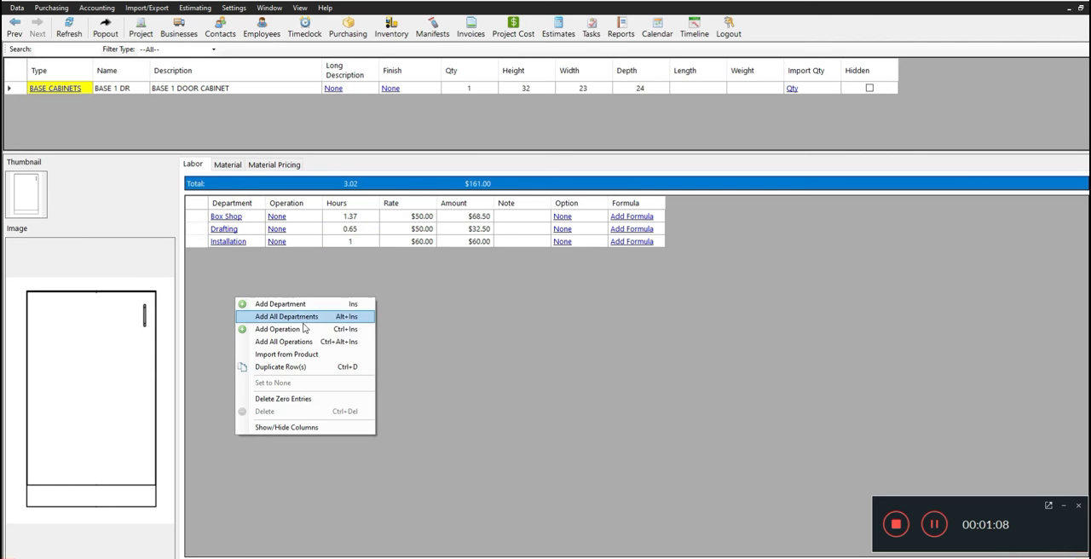
left_click(298, 332)
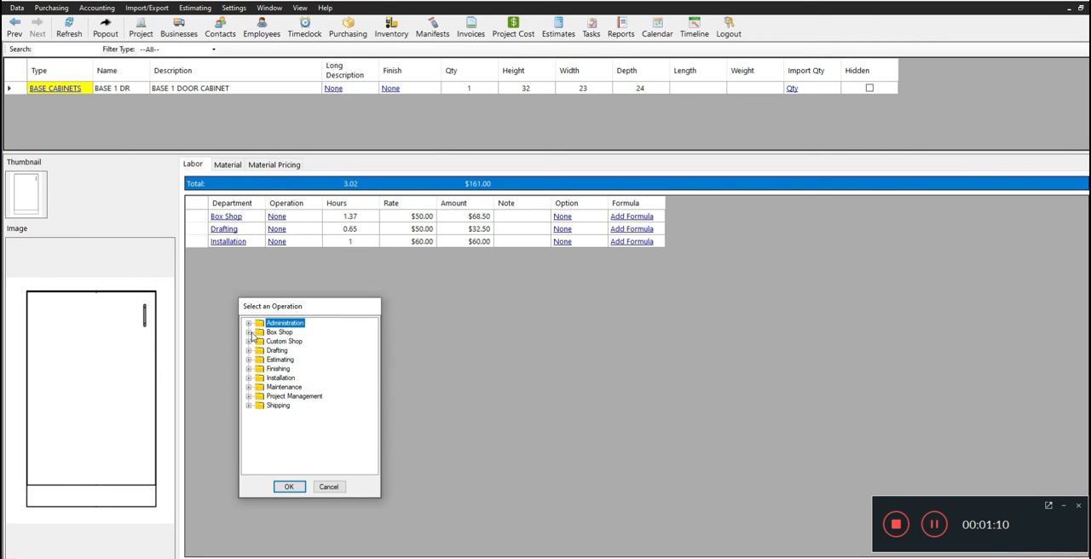
left_click(329, 487)
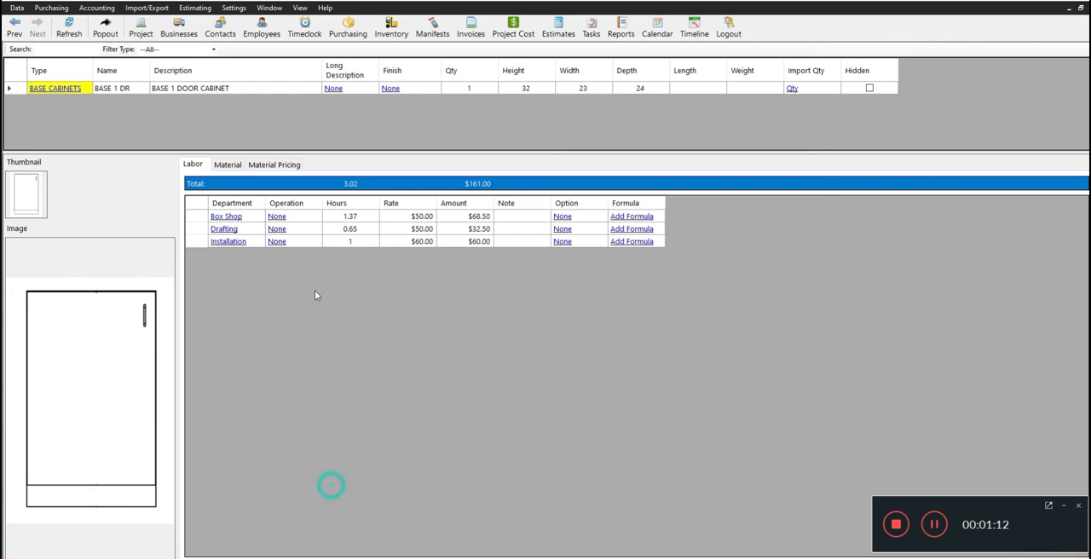
Add a labor line for the Shipping department and set its hours to 0.35.
right_click(314, 299)
left_click(341, 305)
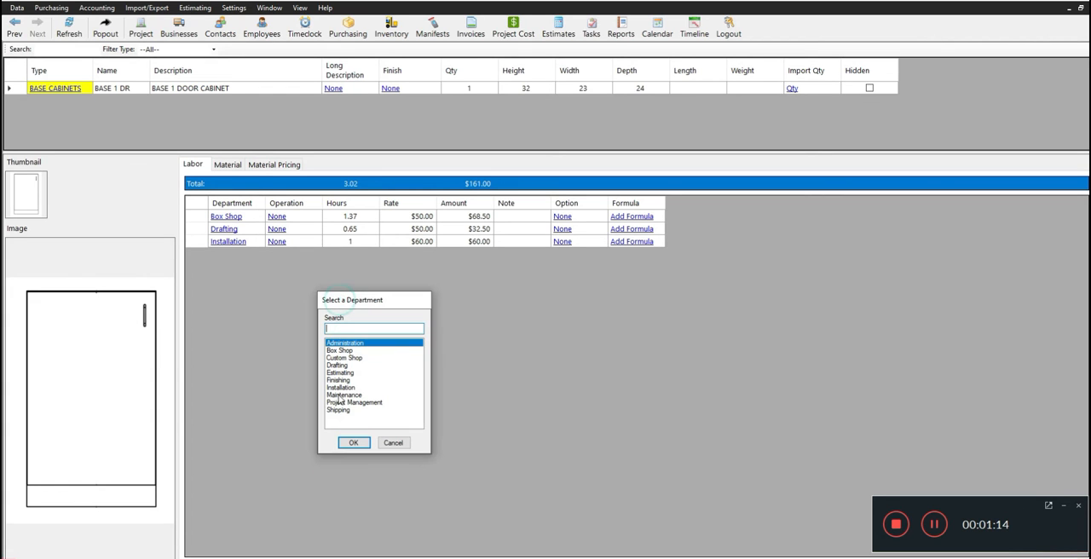
left_click(344, 410)
left_click(353, 442)
left_click(355, 254)
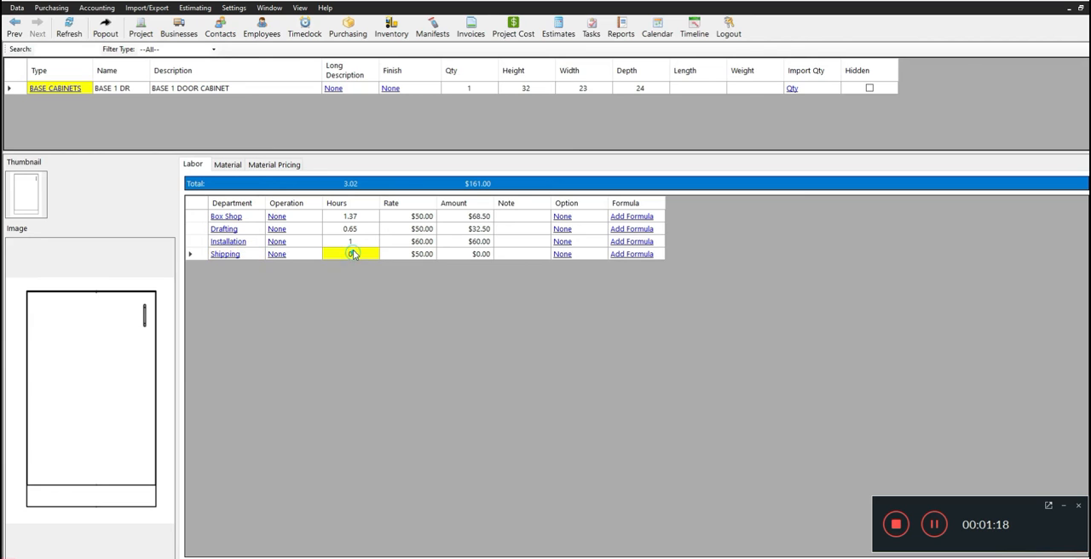
type(".35")
key("Return")
Compare the labor lines' rates with the rates of the Installation and Sample Labor Category groups in the labor options.
left_click_drag(427, 215, 423, 260)
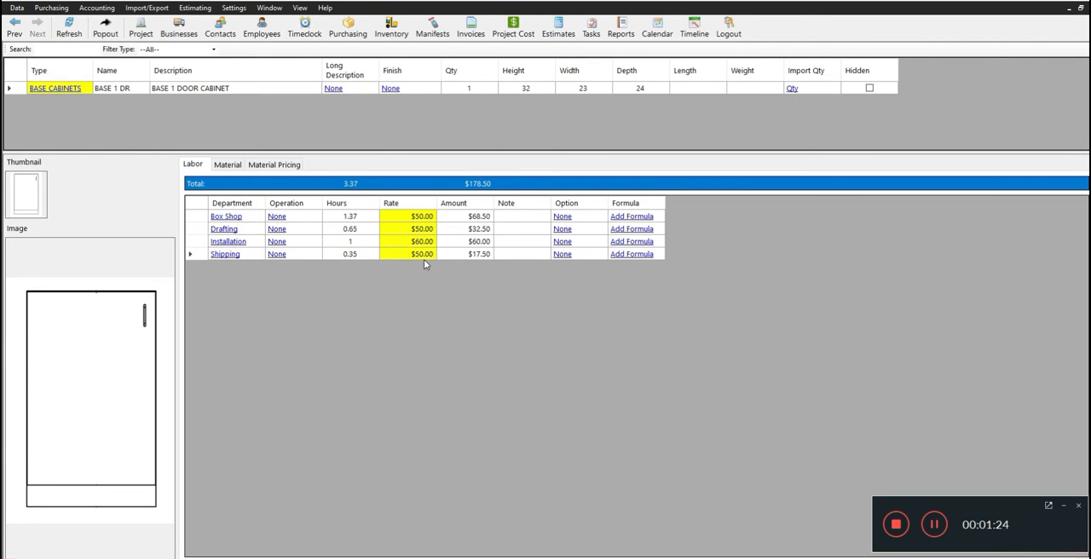
left_click(383, 219)
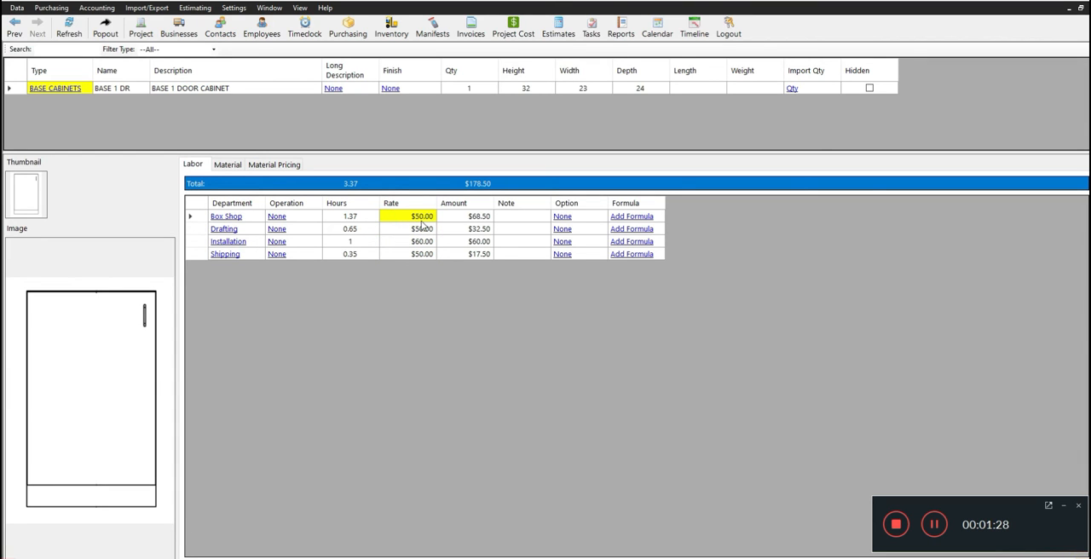
left_click(233, 8)
left_click(254, 21)
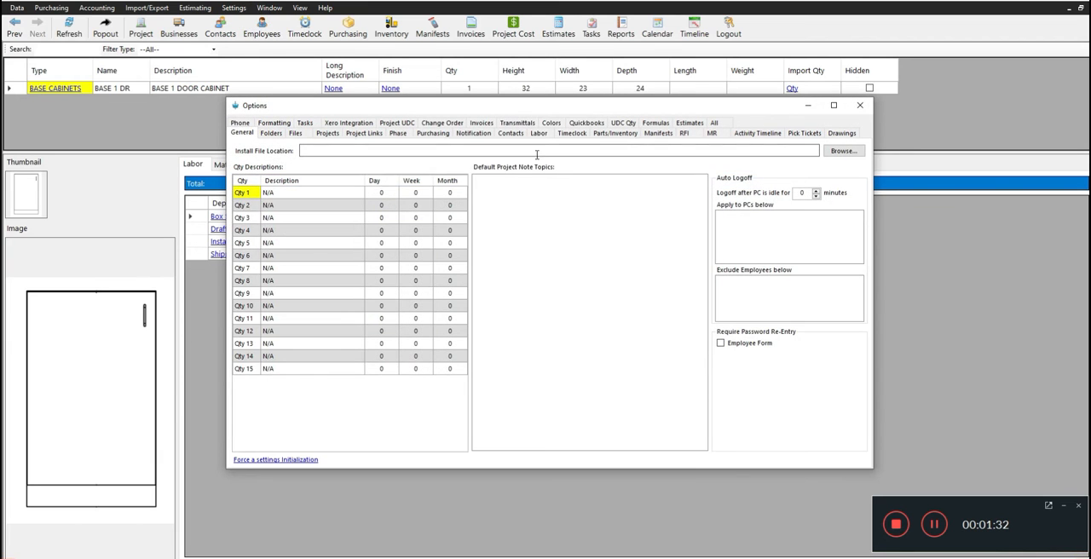
left_click(539, 134)
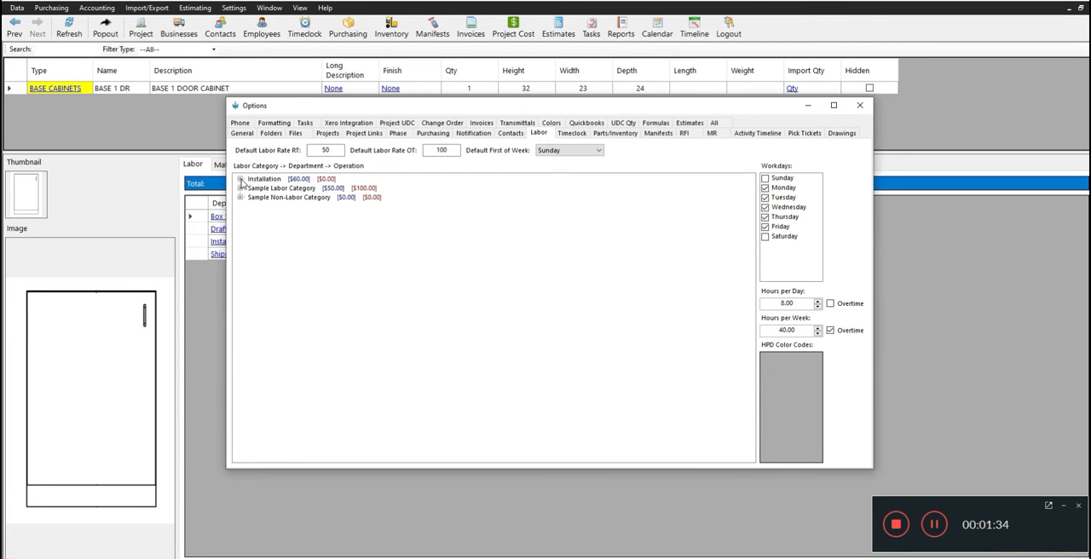
left_click(240, 179)
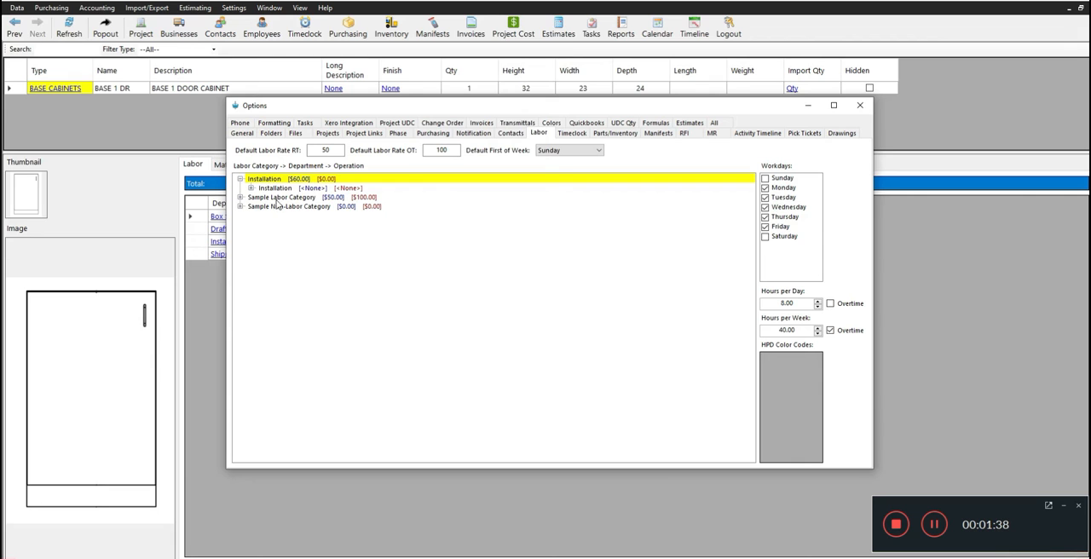
left_click(240, 197)
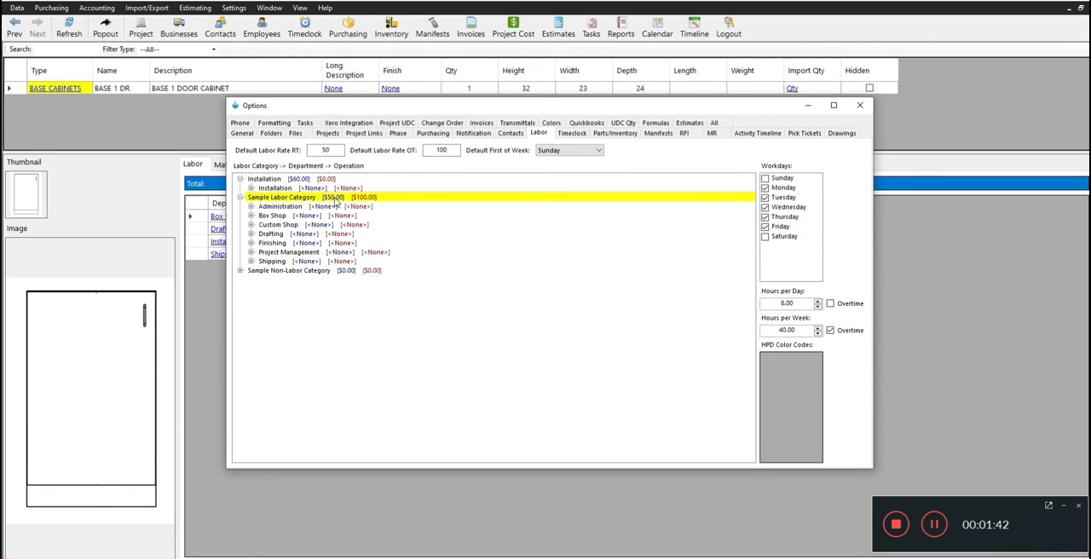
left_click(859, 107)
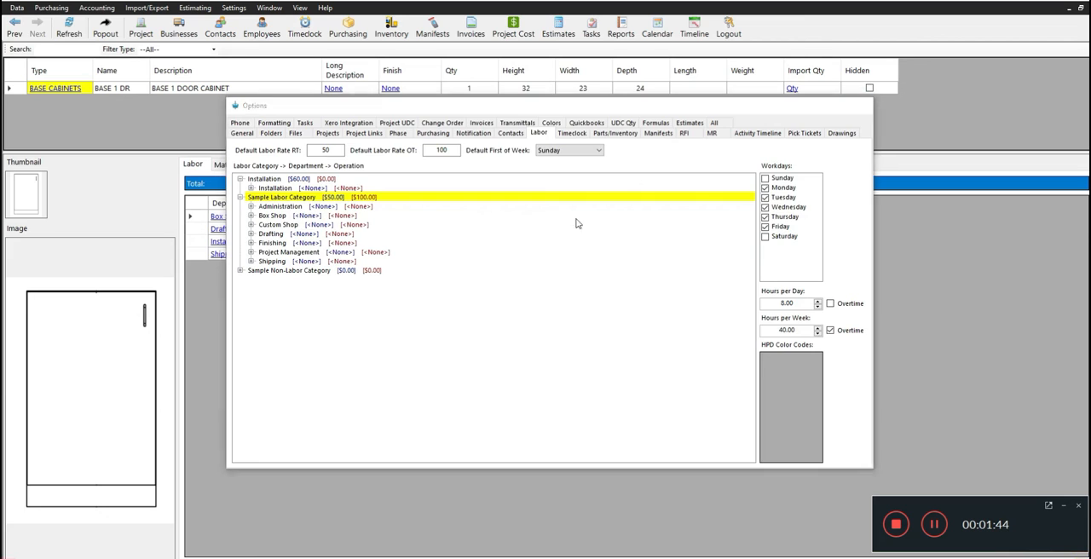
left_click(425, 243)
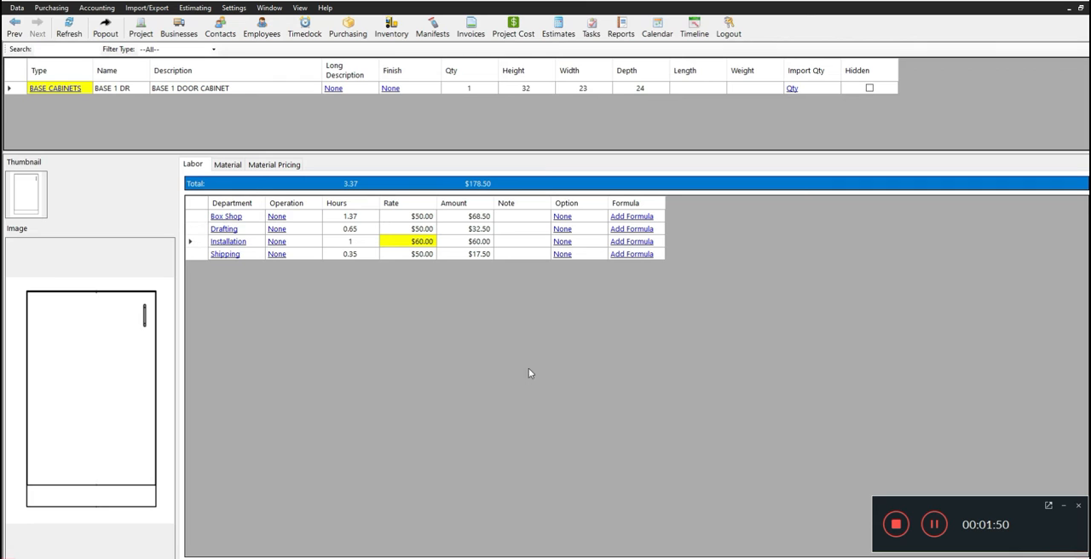
Add the part 3/4" White Melamine 4x8 PB Core to the product's material list.
left_click(227, 164)
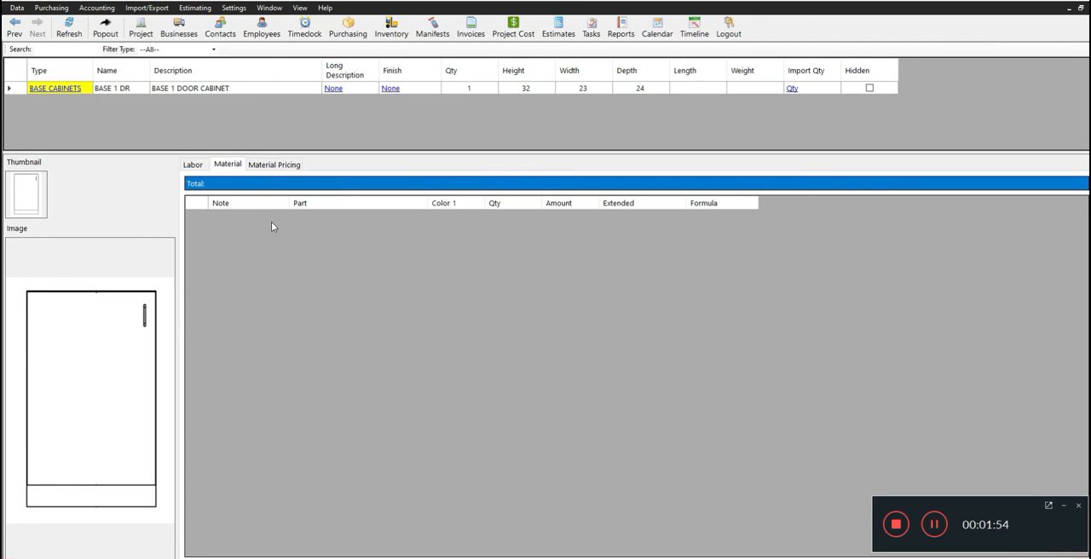
right_click(262, 230)
left_click(300, 261)
left_click_drag(364, 245, 390, 238)
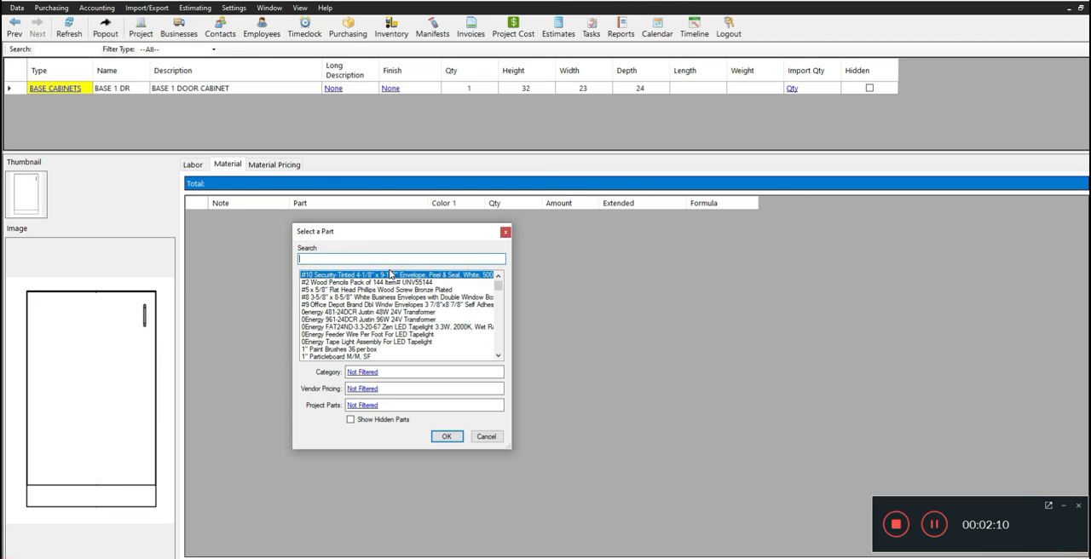
type("3/4")
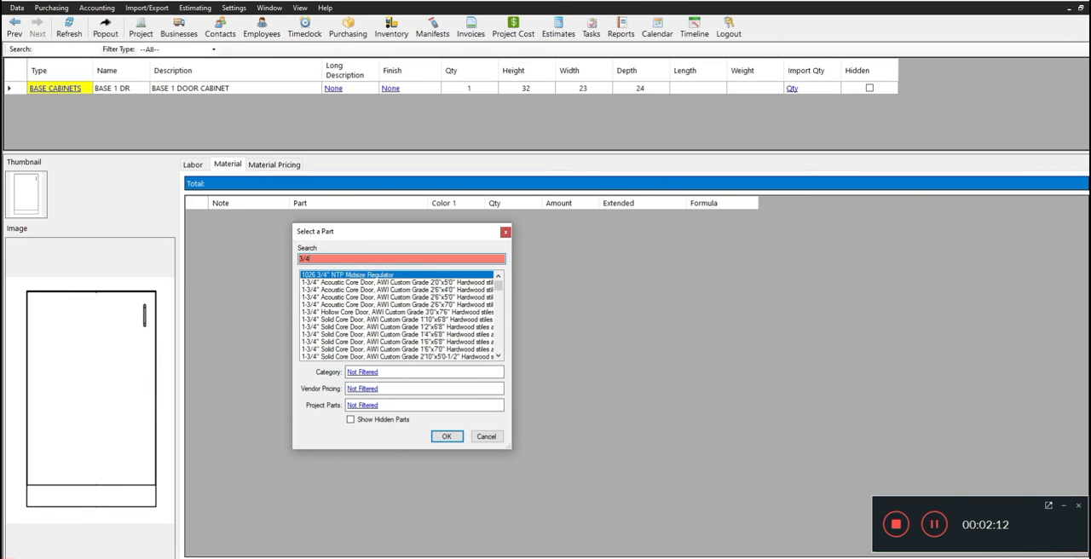
type(" white mel")
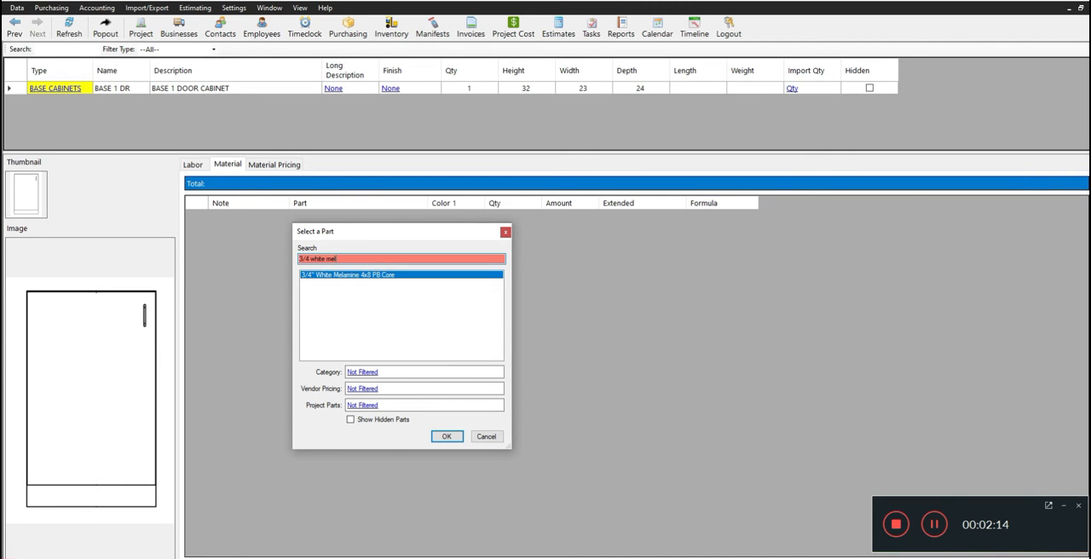
left_click(446, 437)
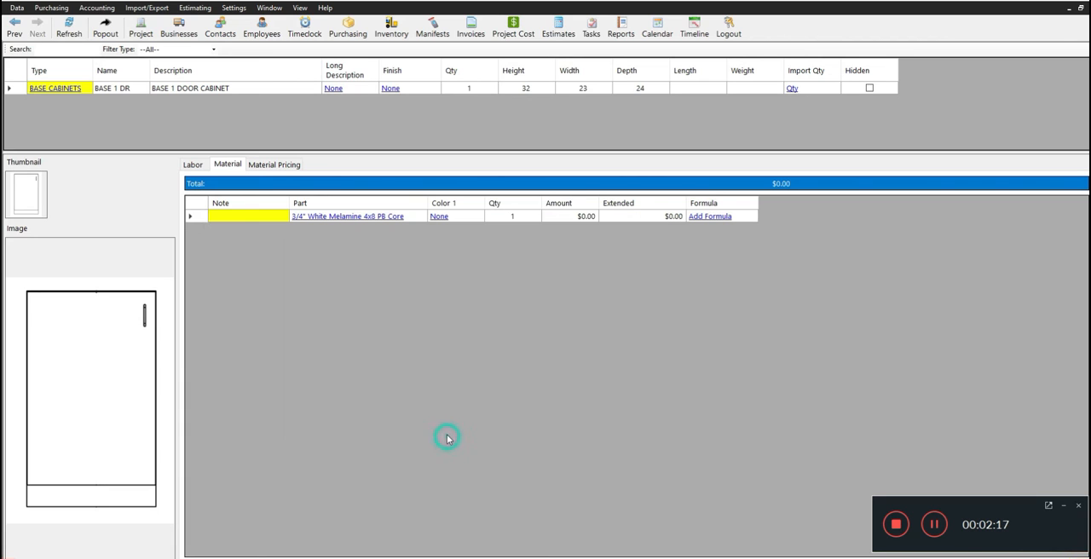
Set the note of the white melamine material line to Sides.
left_click(230, 217)
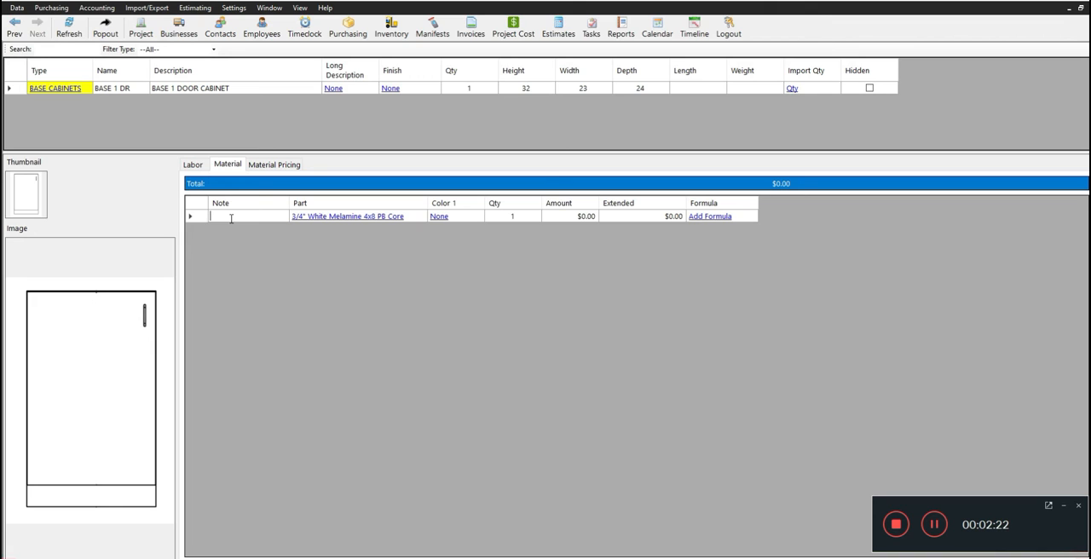
type("es")
key("Return")
Enter the formula (Height * Depth * 2) for the Sides material line and evaluate it.
left_click(711, 220)
left_click(712, 217)
left_click_drag(472, 199, 364, 244)
left_click(297, 278)
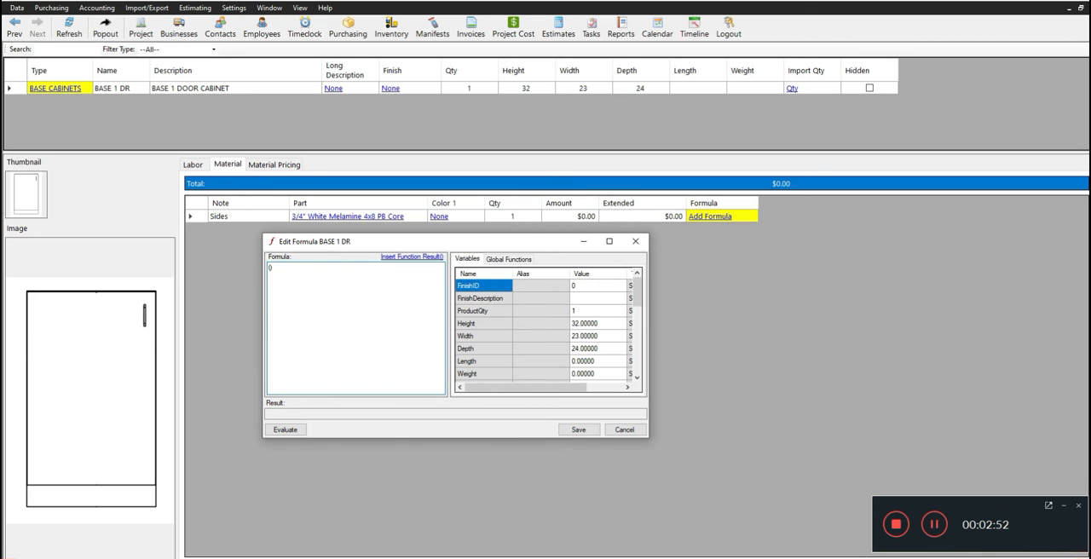
type("Heig")
type("ht)")
type(" * Depth * 2)")
left_click(283, 430)
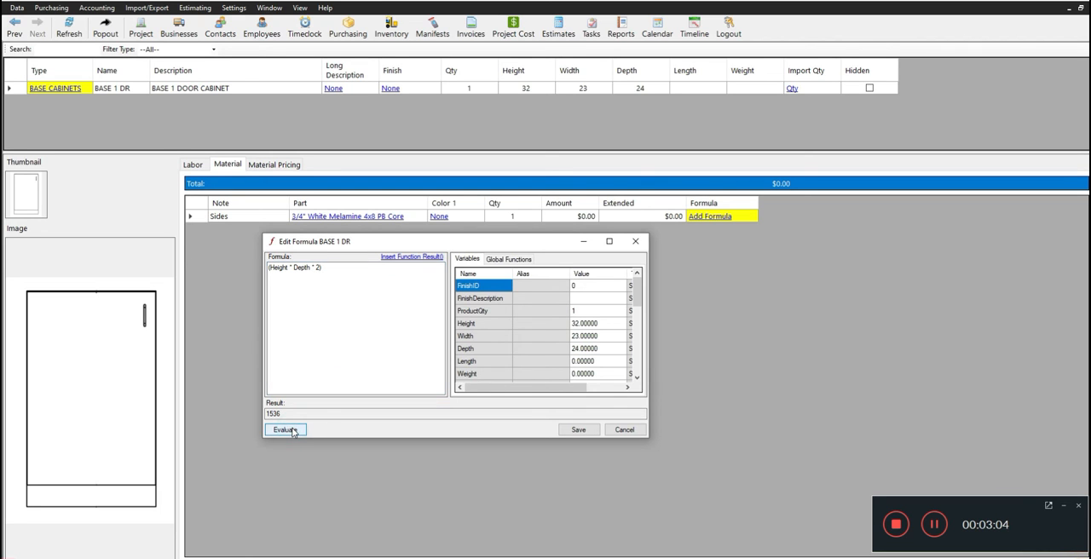
left_click_drag(288, 414, 251, 413)
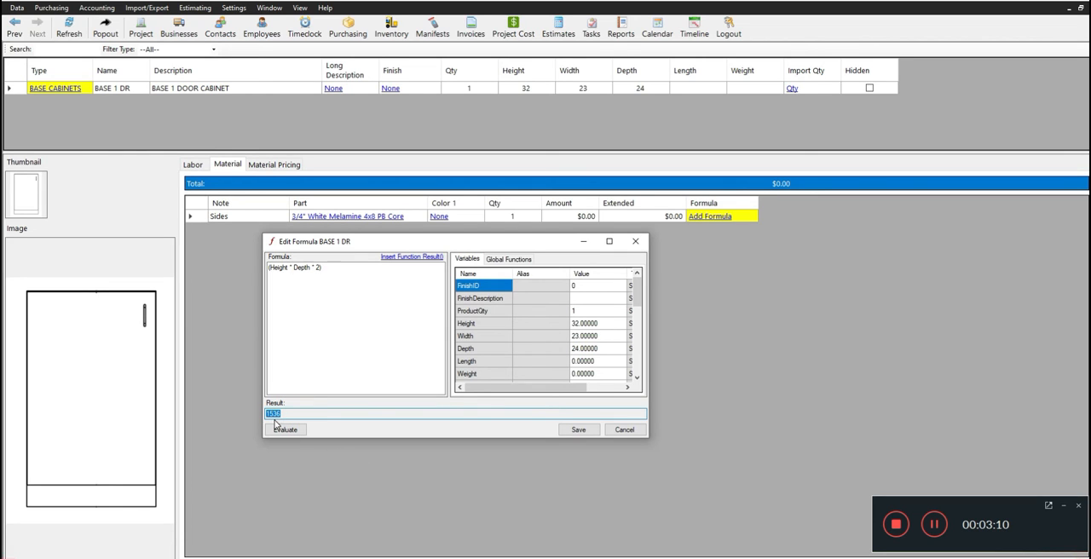
Extend the Sides formula to ((Height * Depth * 2))/144 to convert it to square feet, and evaluate it.
left_click(329, 267)
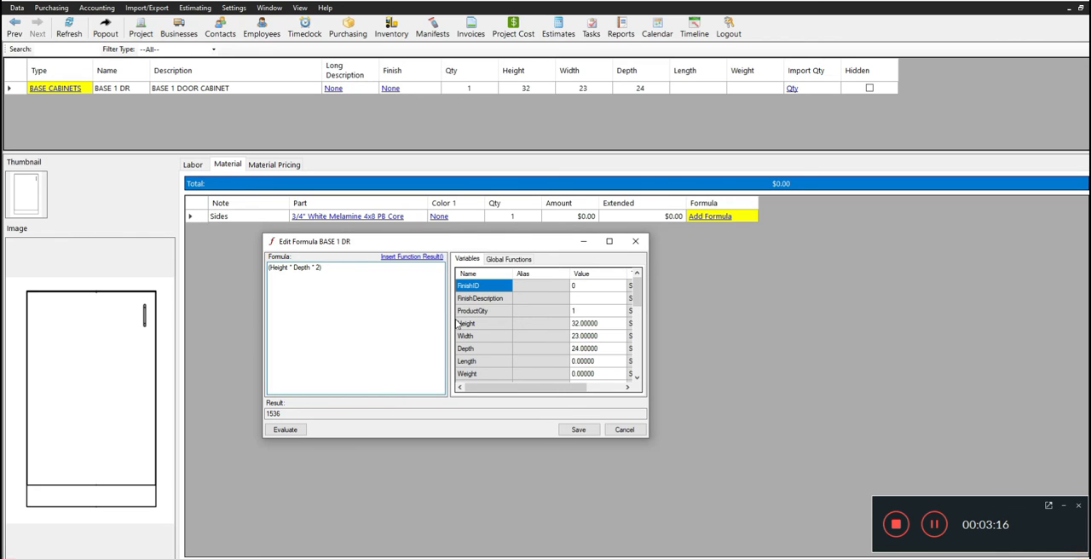
left_click_drag(338, 268, 259, 276)
left_click(324, 268)
type("(")
left_click(288, 429)
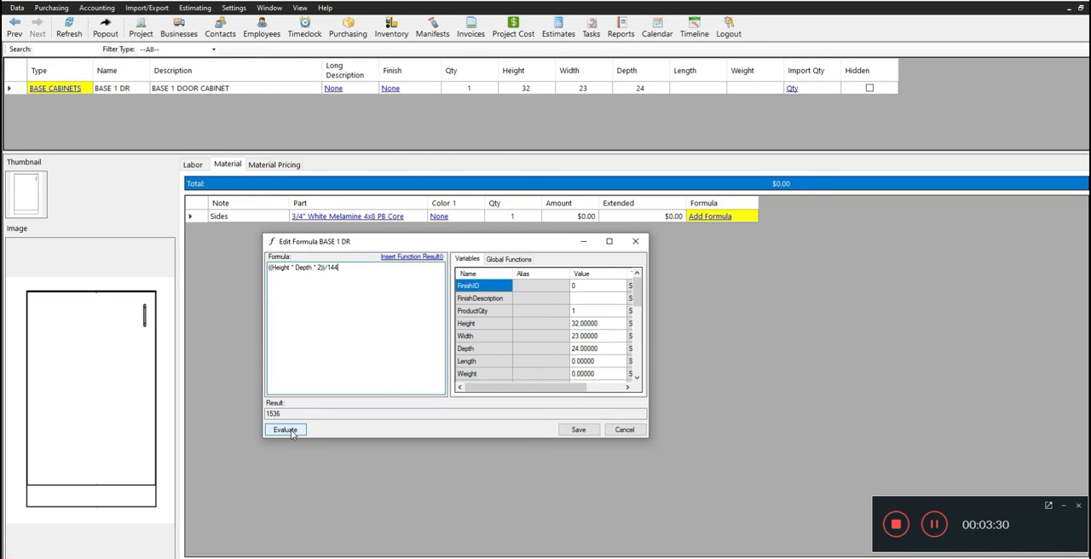
left_click_drag(329, 414, 265, 414)
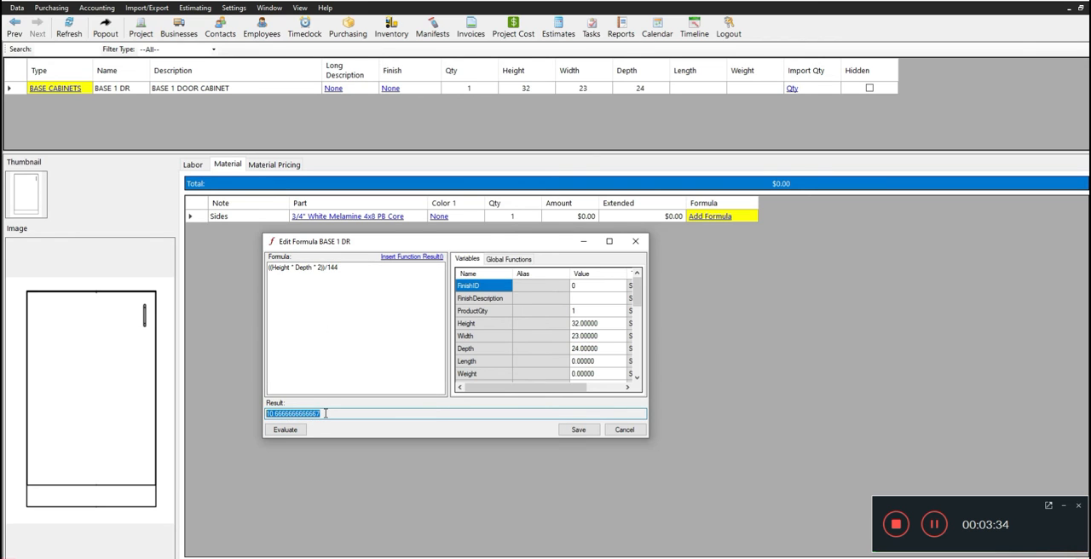
left_click_drag(320, 415, 267, 417)
Divide the Sides formula by 32 as (((Height * Depth * 2))/144)/32 and evaluate it.
left_click(345, 267)
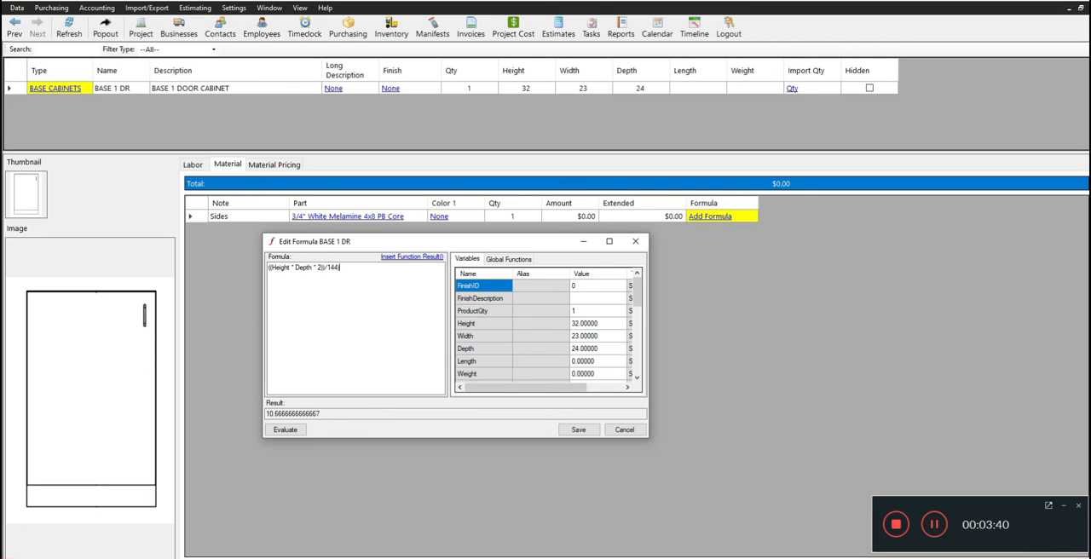
type("(")
type("32")
left_click(294, 431)
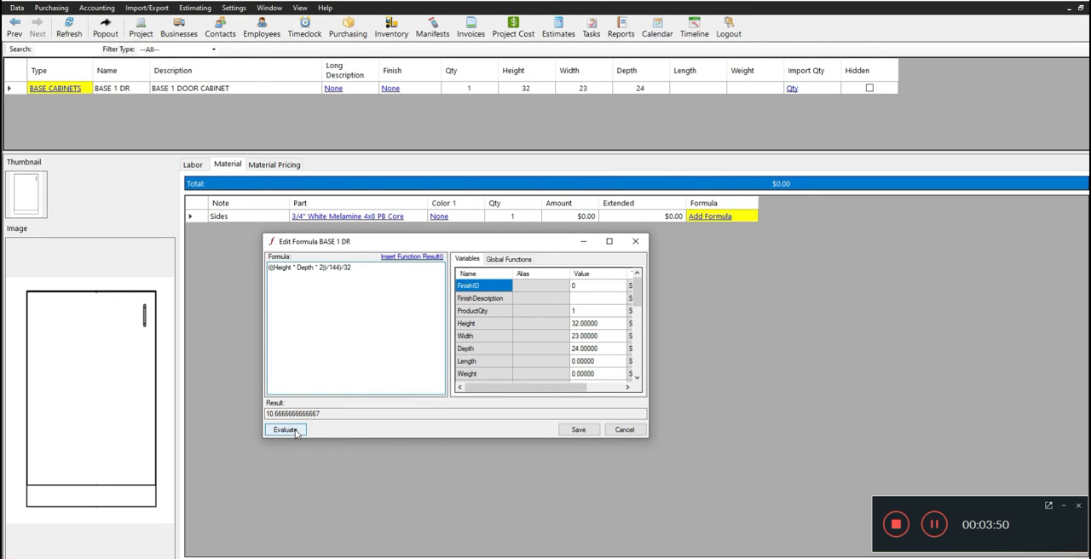
left_click(294, 431)
left_click_drag(326, 414, 247, 411)
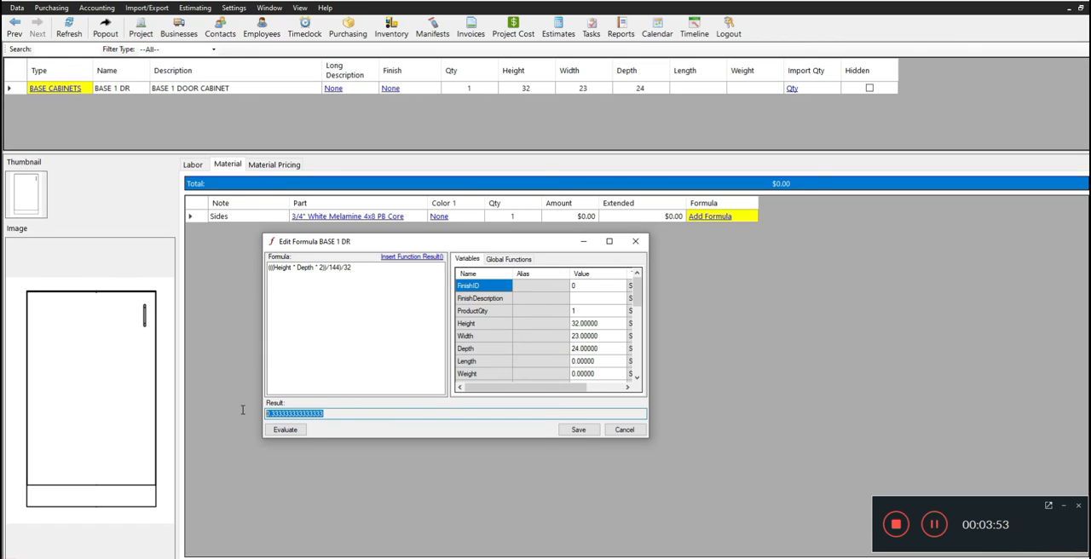
left_click(313, 413)
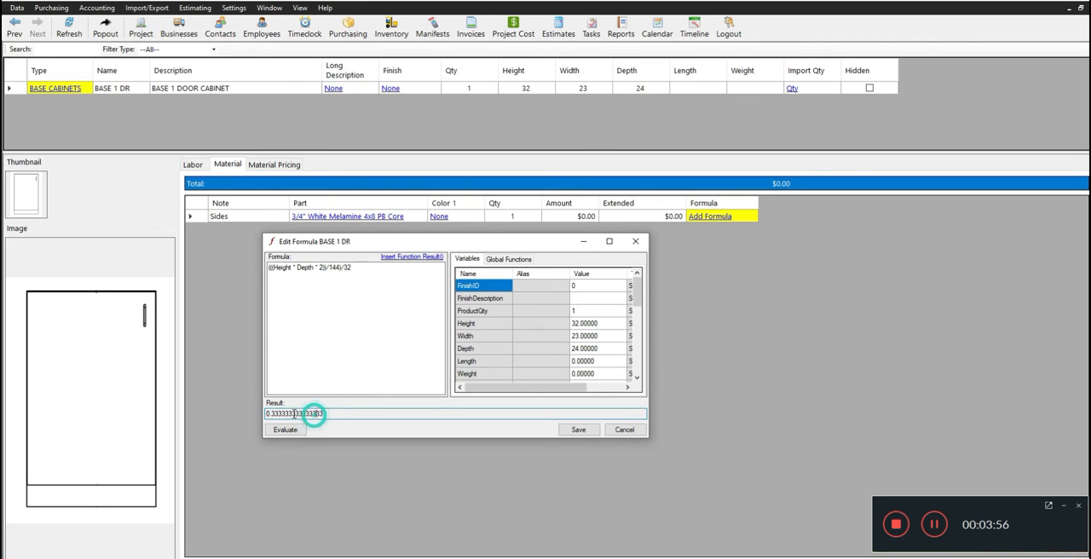
double_click(277, 413)
Round the Sides formula to two decimals as Round((((Height * Depth * 2))/144)/32,2), evaluate it and save it.
left_click(269, 266)
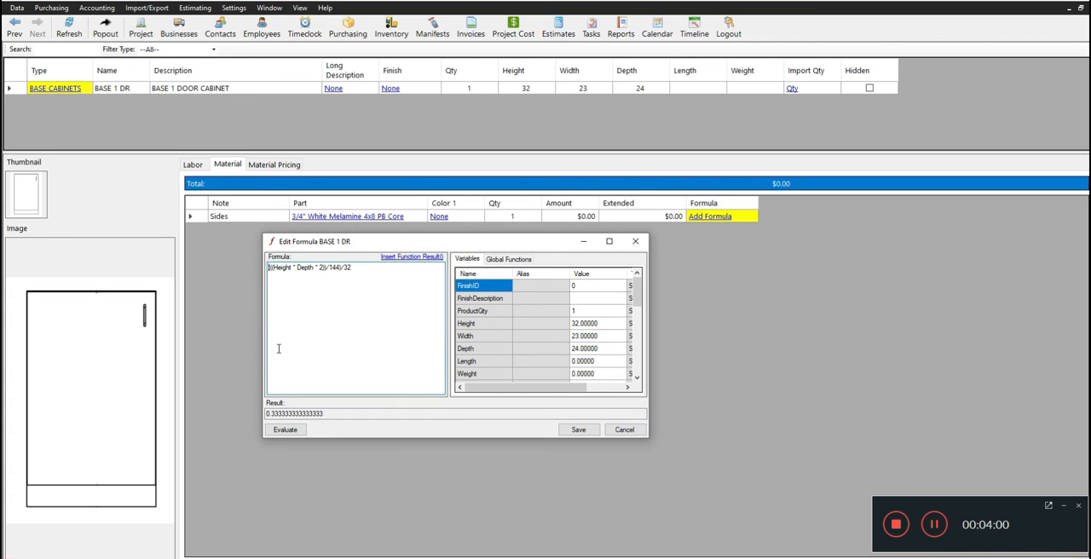
type("Round(")
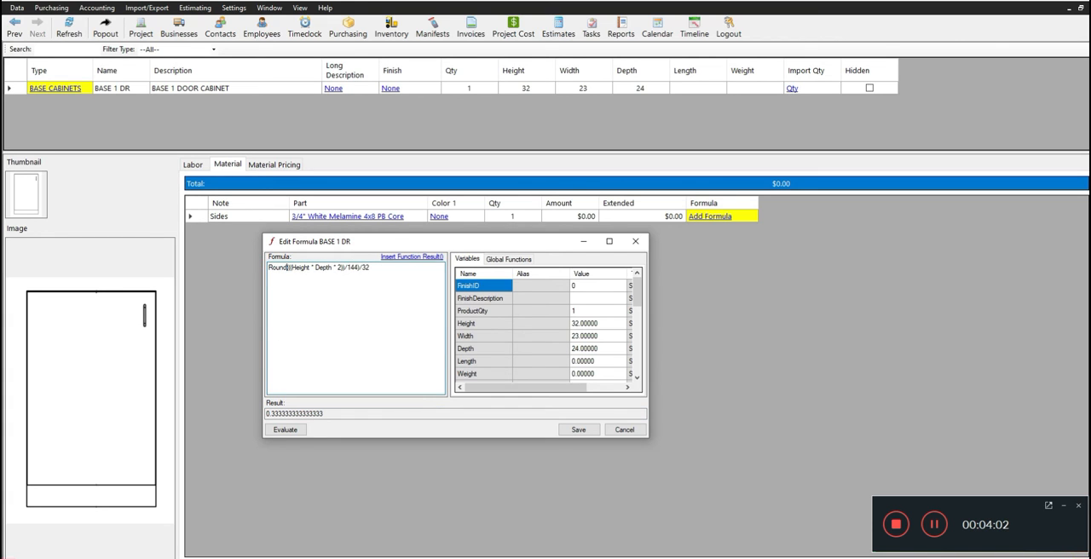
left_click(376, 267)
type(")/32")
left_click(289, 431)
double_click(298, 415)
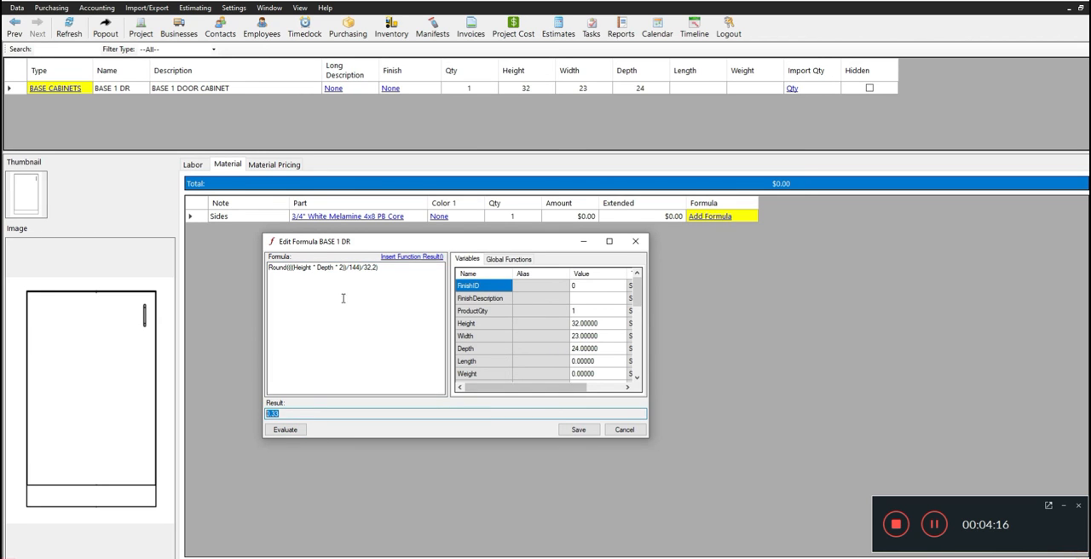
left_click(578, 430)
left_click(619, 327)
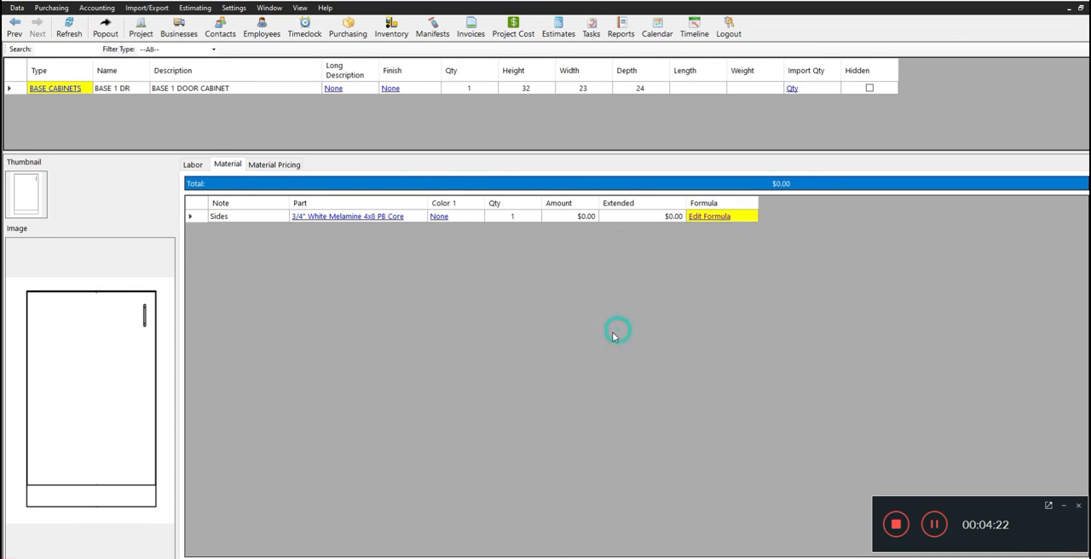
Duplicate the Sides material line and set the copy's note to Top & Bottom.
right_click(277, 220)
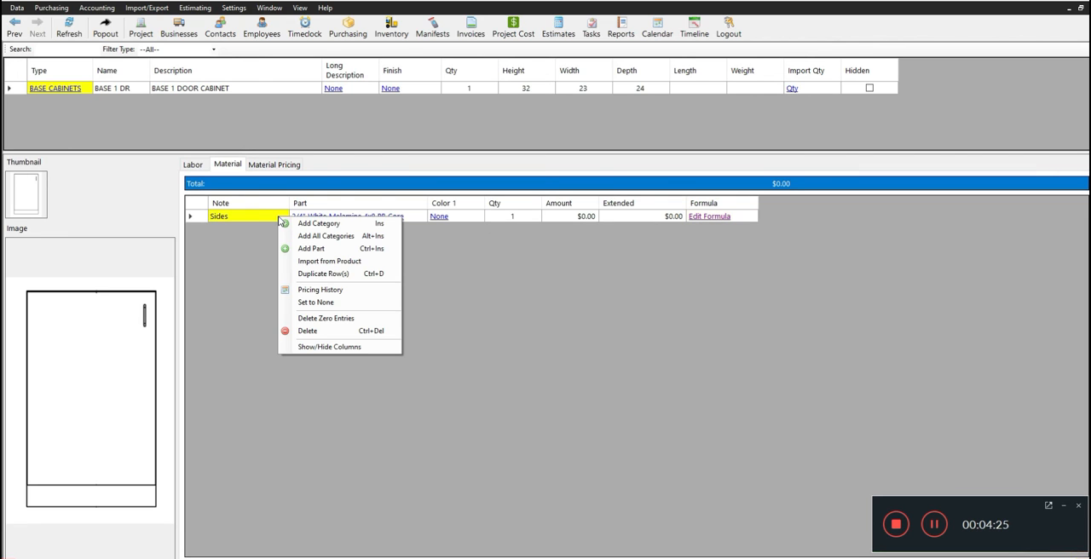
left_click(331, 274)
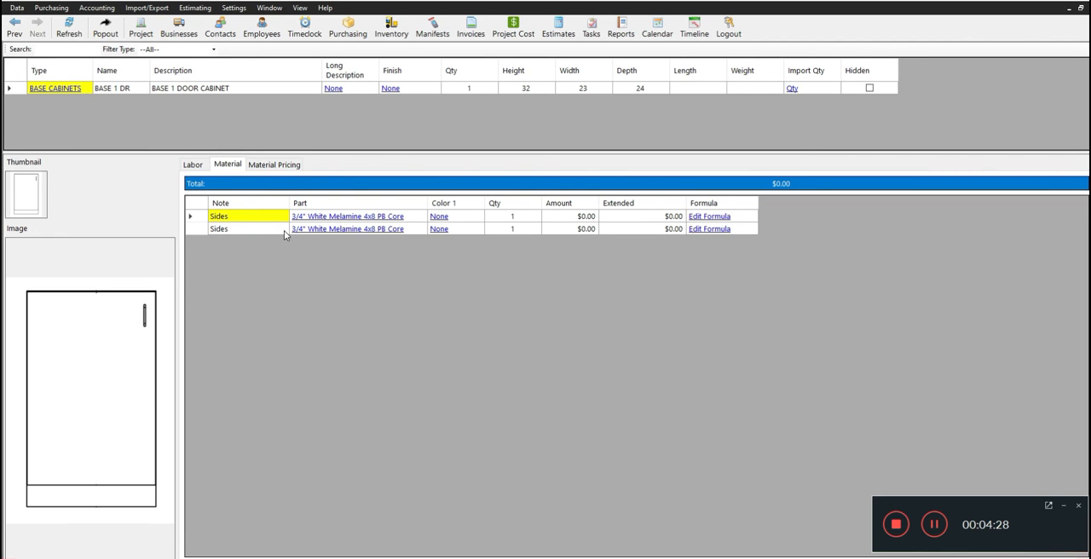
left_click(256, 228)
left_click(244, 227)
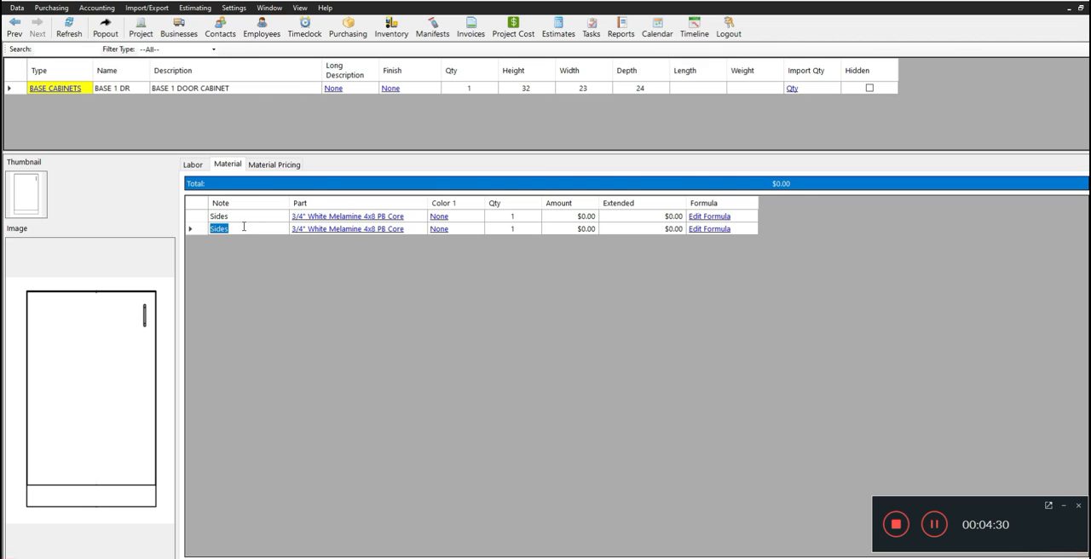
type("Top & Bottom")
Replace Depth with (Width - 1.5) in the Top & Bottom formula, giving Round((((Height * (Width - 1.5) * 2))/144)/32,2).
left_click(698, 229)
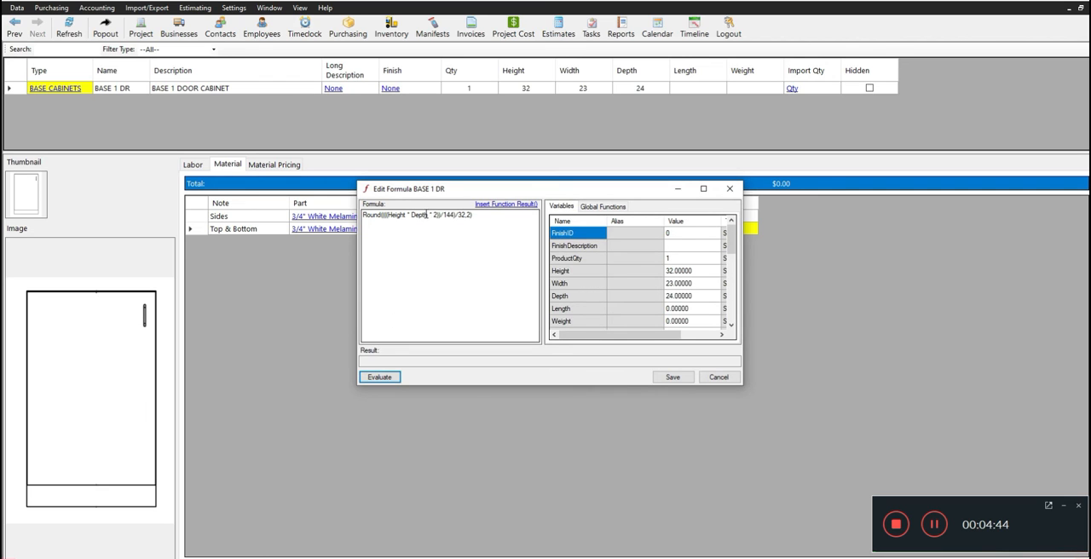
left_click(431, 215)
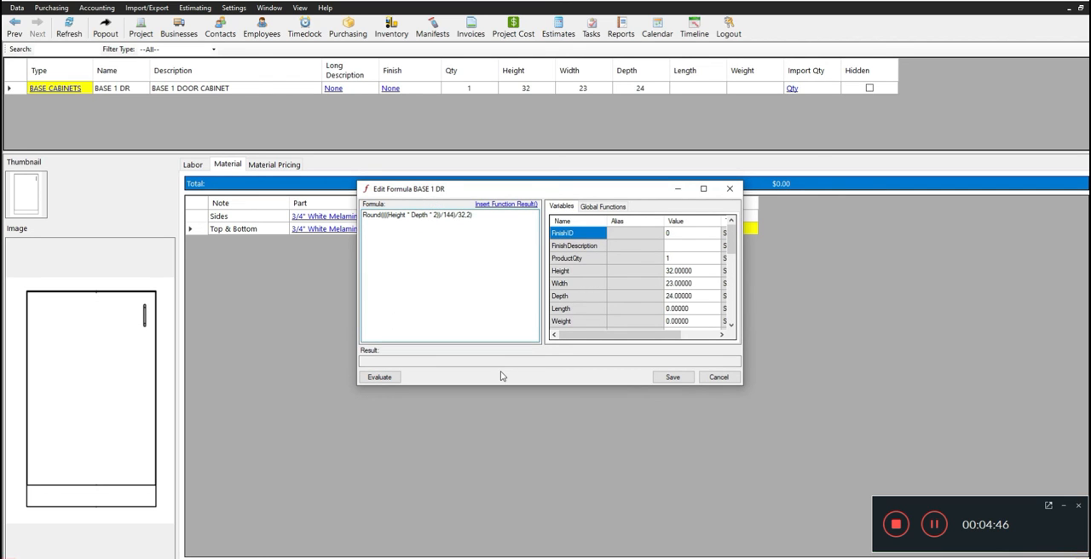
key("BackSpace")
key("BackSpace")
key("BackSpace")
key("BackSpace")
type("Width - 1.5)")
left_click(427, 214)
type("((")
left_click(453, 216)
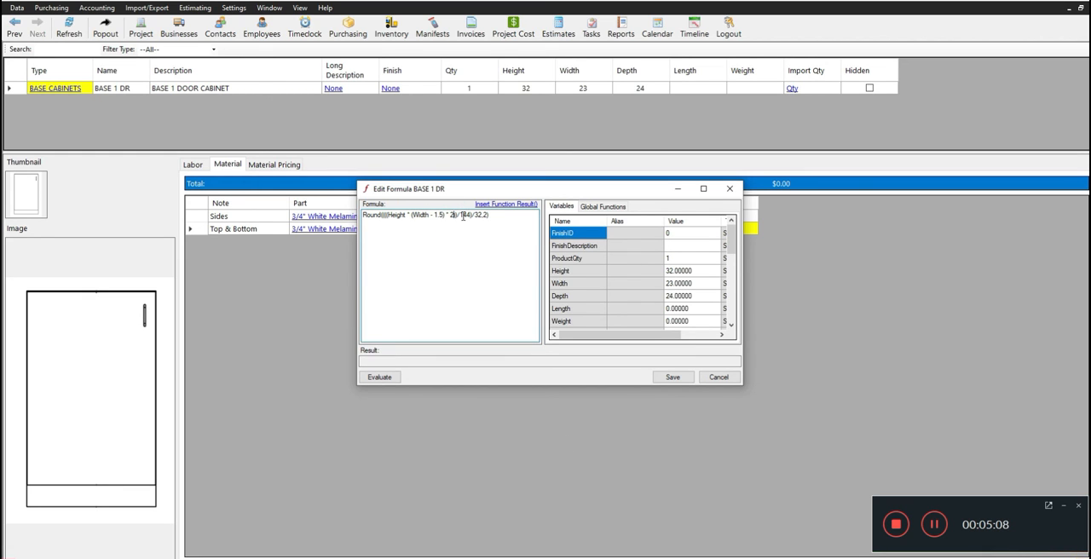
Evaluate the Top & Bottom formula and save it.
left_click_drag(490, 215, 366, 215)
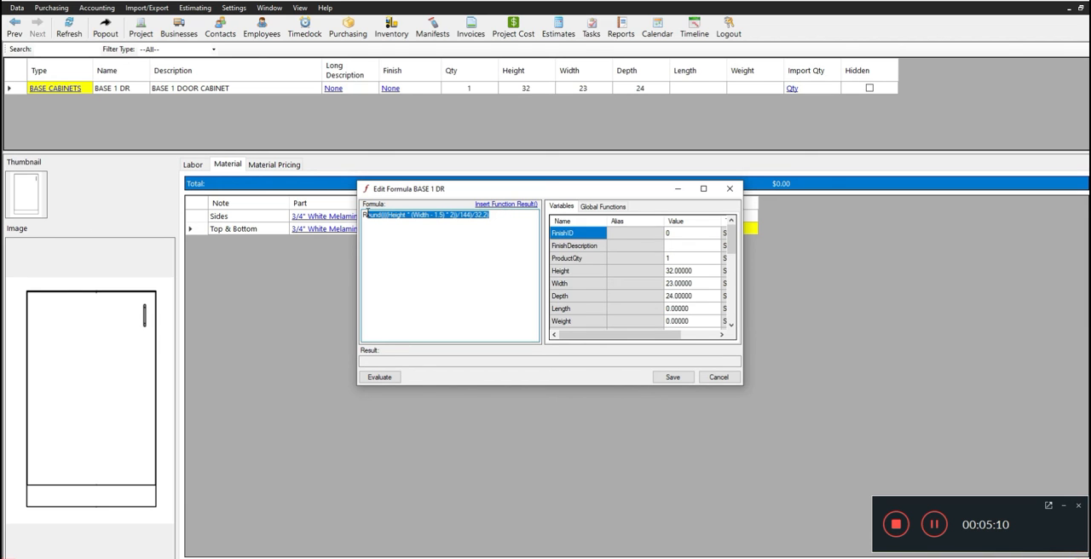
left_click(382, 377)
double_click(366, 360)
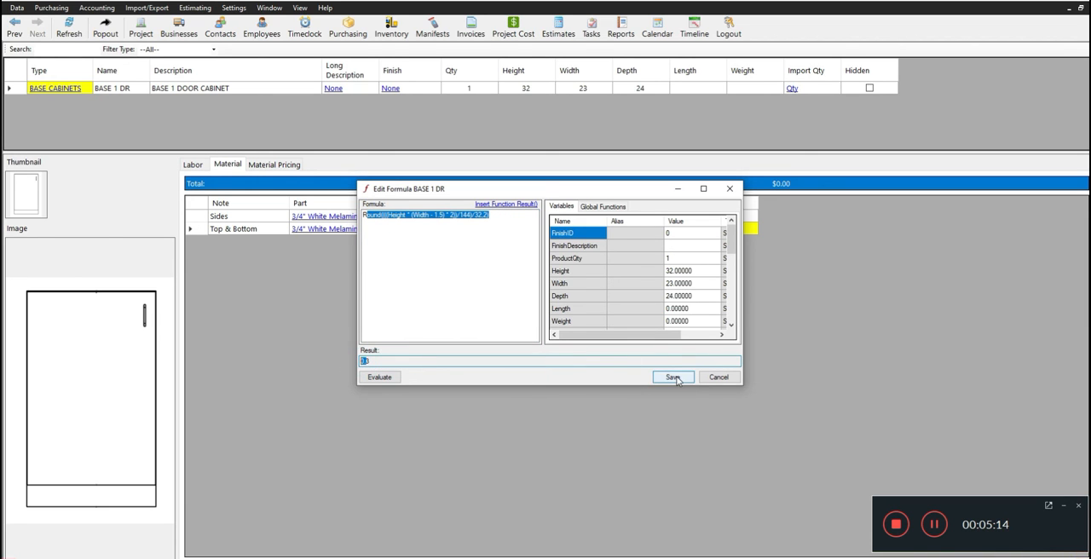
left_click(673, 377)
left_click(618, 325)
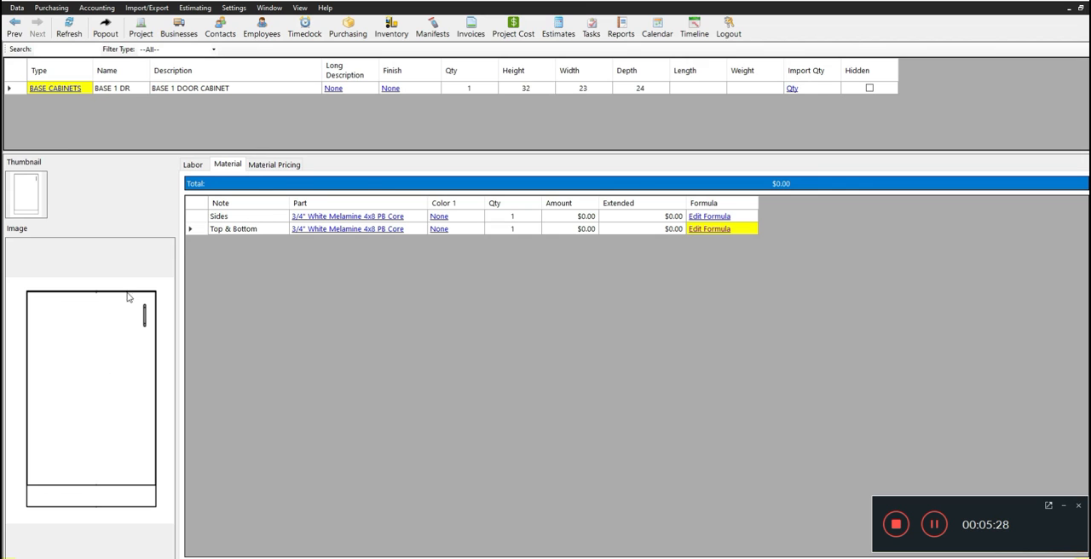
Duplicate the Top & Bottom material line and set the copy's note to 2 ADJ Shelves.
left_click(268, 219)
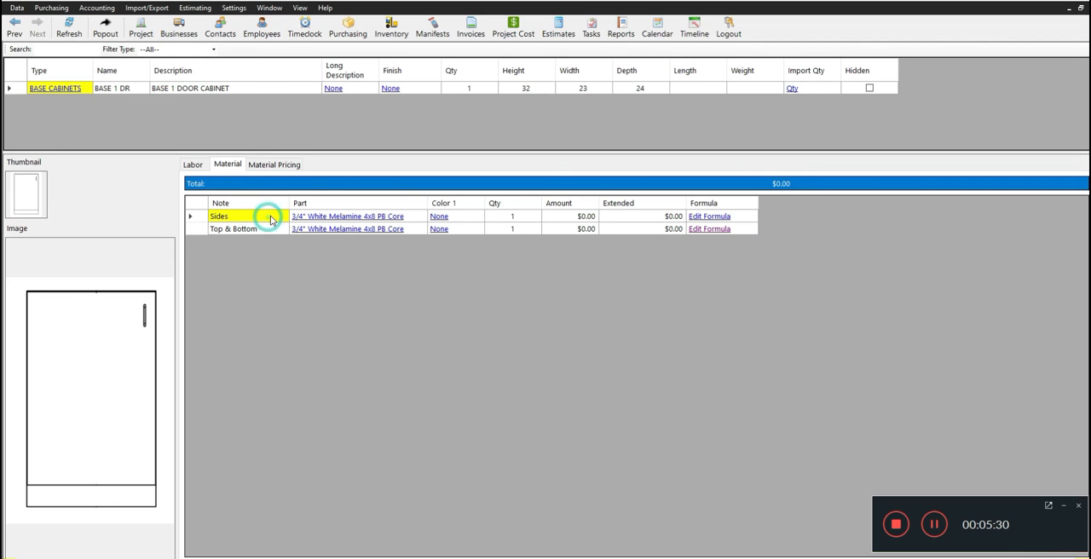
left_click(271, 228)
right_click(273, 229)
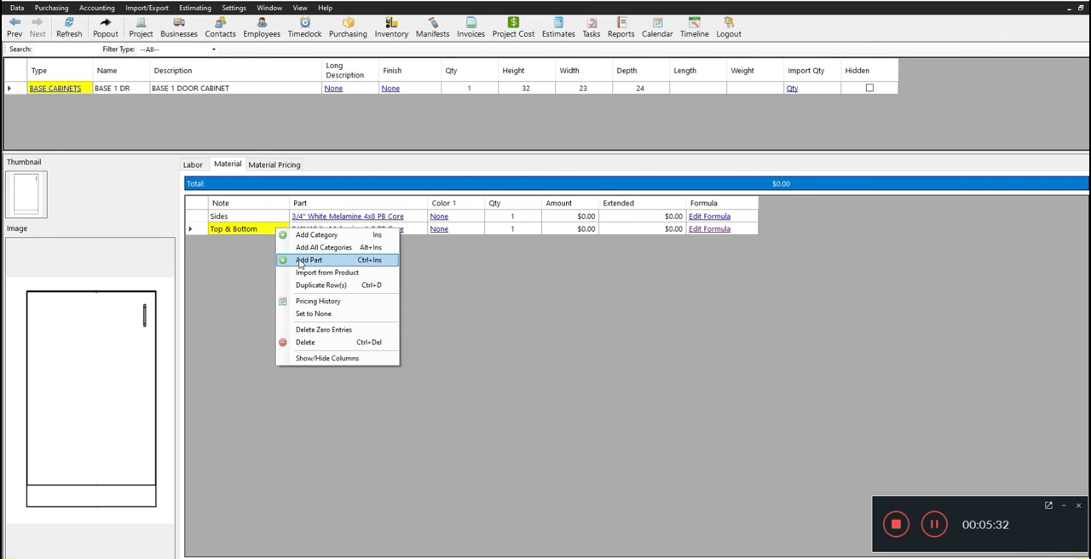
left_click(313, 286)
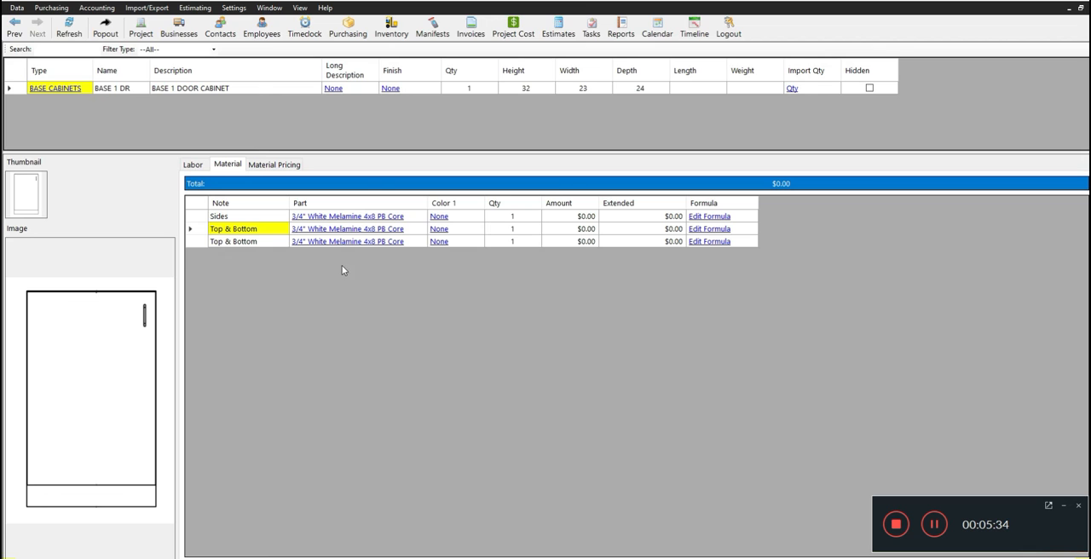
double_click(254, 242)
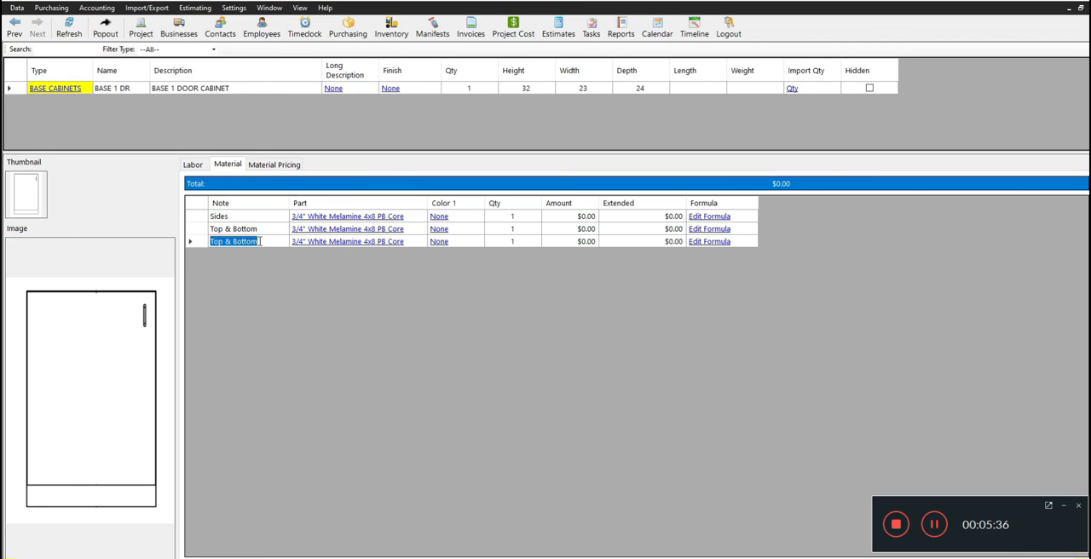
type("2 ADJ Shelves")
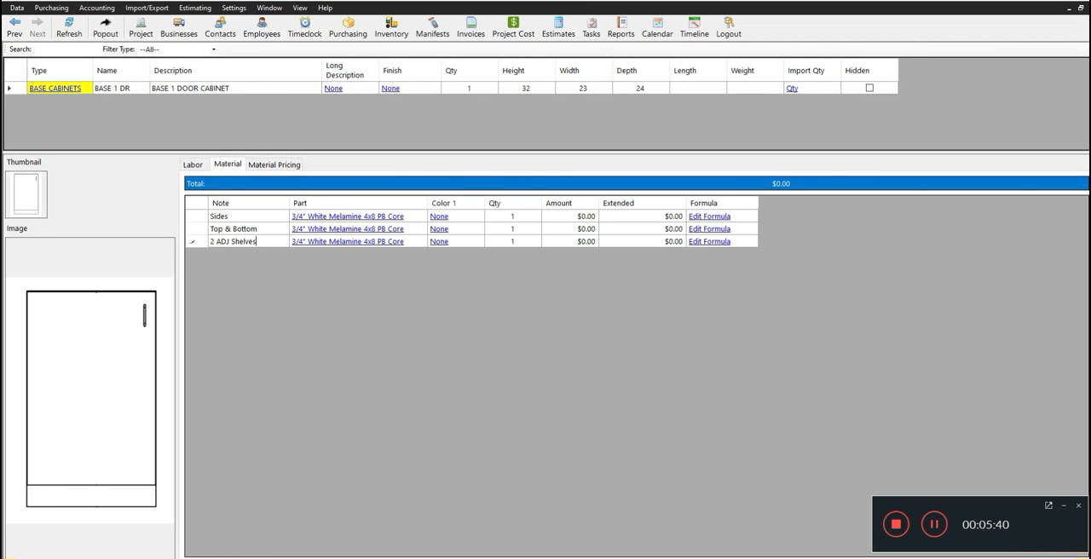
Review the full formula of the 2 ADJ Shelves line and save it as it is.
left_click(697, 241)
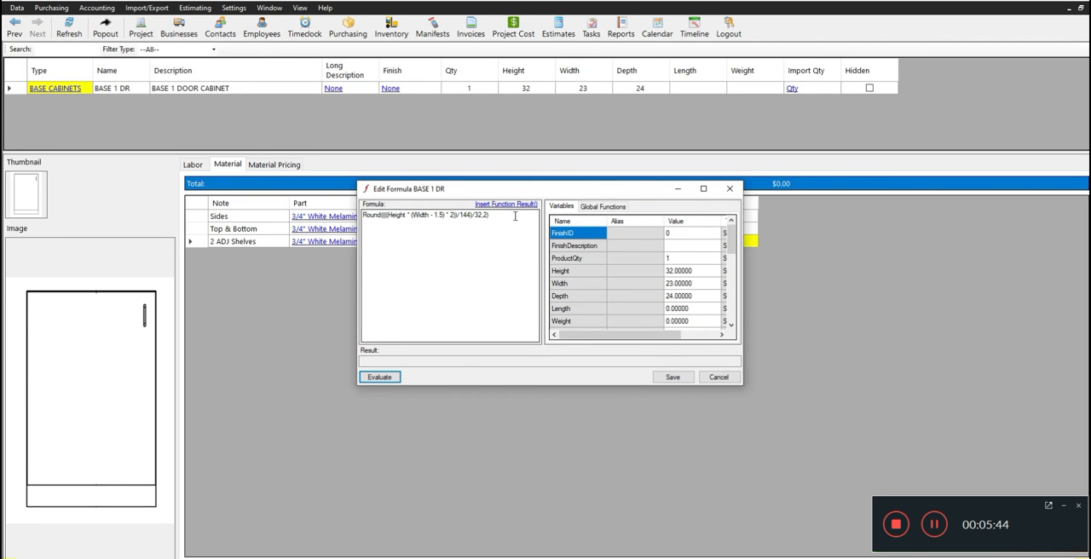
left_click_drag(515, 216, 361, 214)
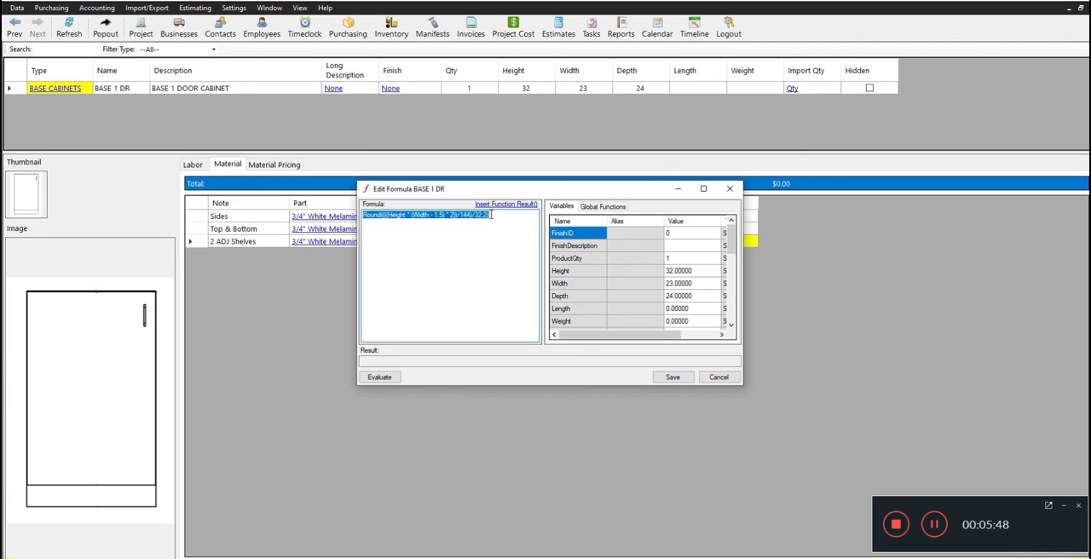
left_click_drag(491, 215, 355, 212)
left_click_drag(491, 214, 362, 215)
left_click_drag(501, 214, 362, 215)
left_click_drag(497, 218, 328, 213)
left_click_drag(501, 214, 374, 214)
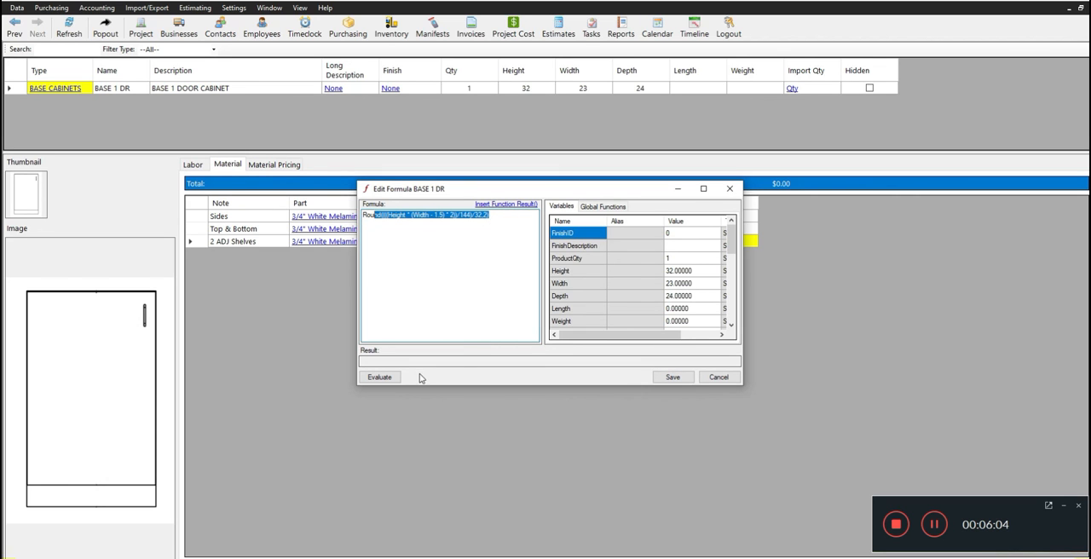
left_click(673, 377)
left_click(623, 327)
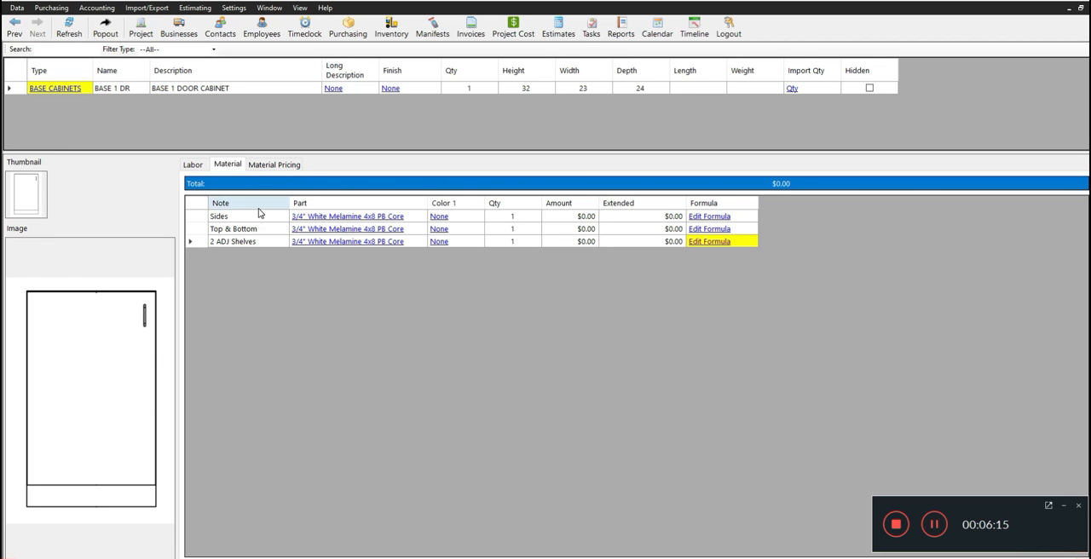
Add the Blum 79A5491BT, -30degree Clip-Top Angled Hinge as a material part and set its quantity to 2.
right_click(240, 256)
left_click(284, 294)
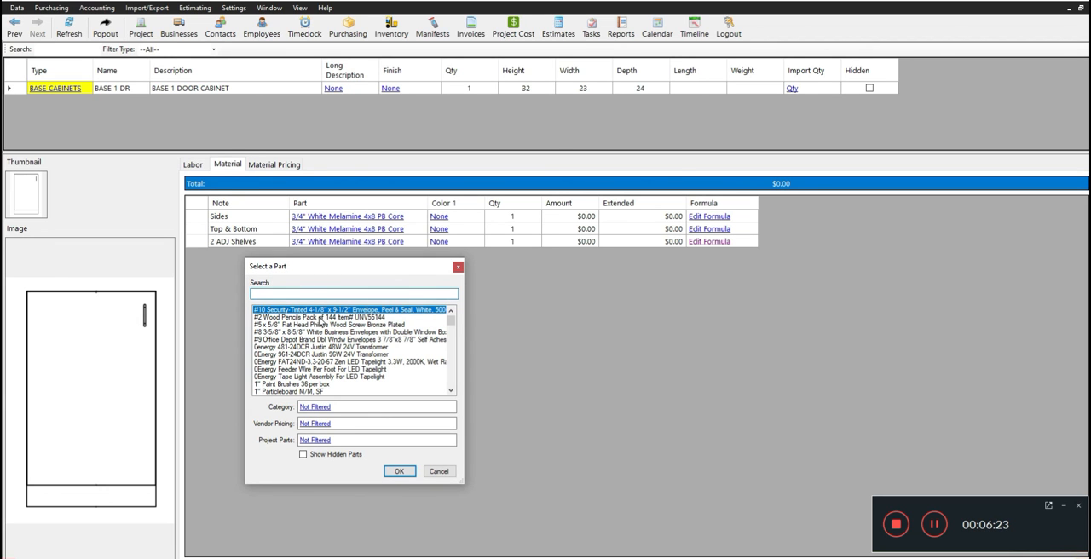
type("blum hinge")
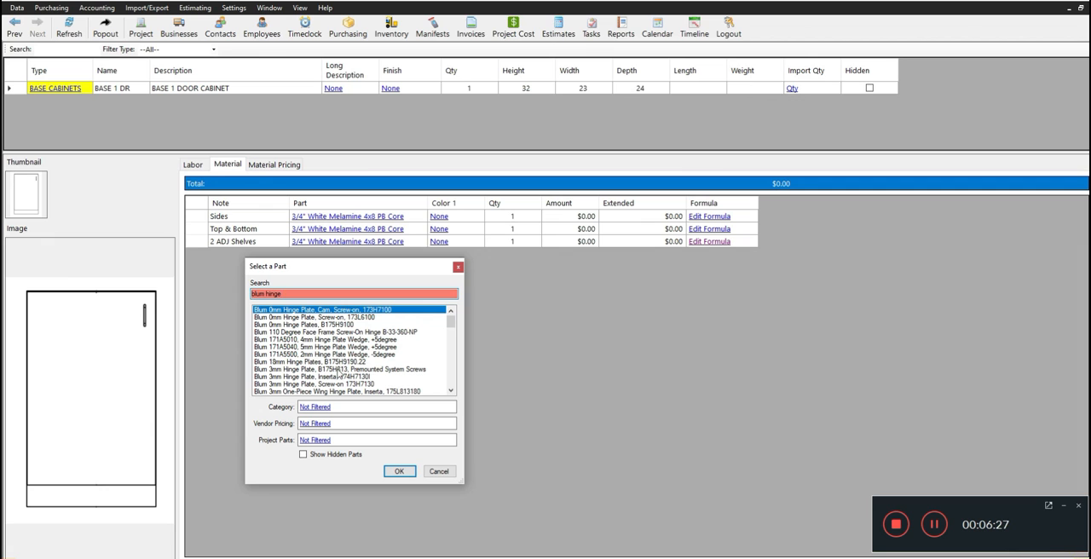
scroll(339, 388, "down", 1)
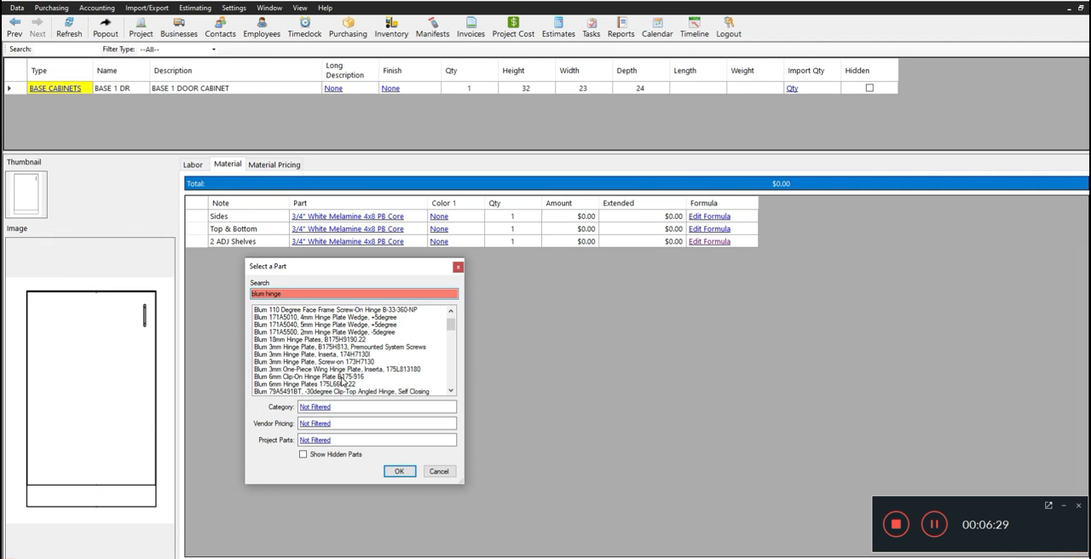
scroll(341, 383, "down", 1)
scroll(341, 380, "down", 2)
left_click(365, 326)
left_click(398, 471)
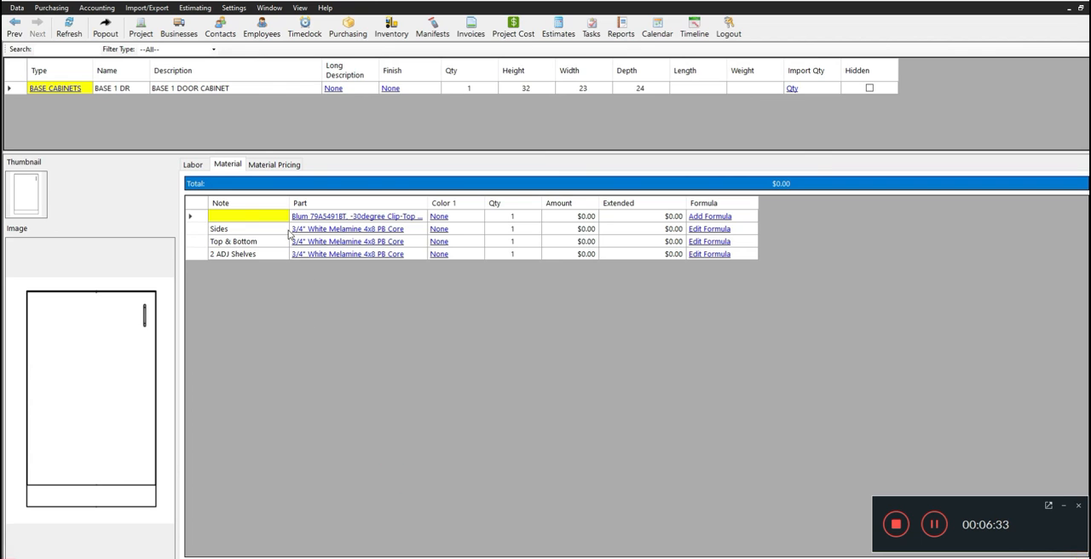
left_click(515, 218)
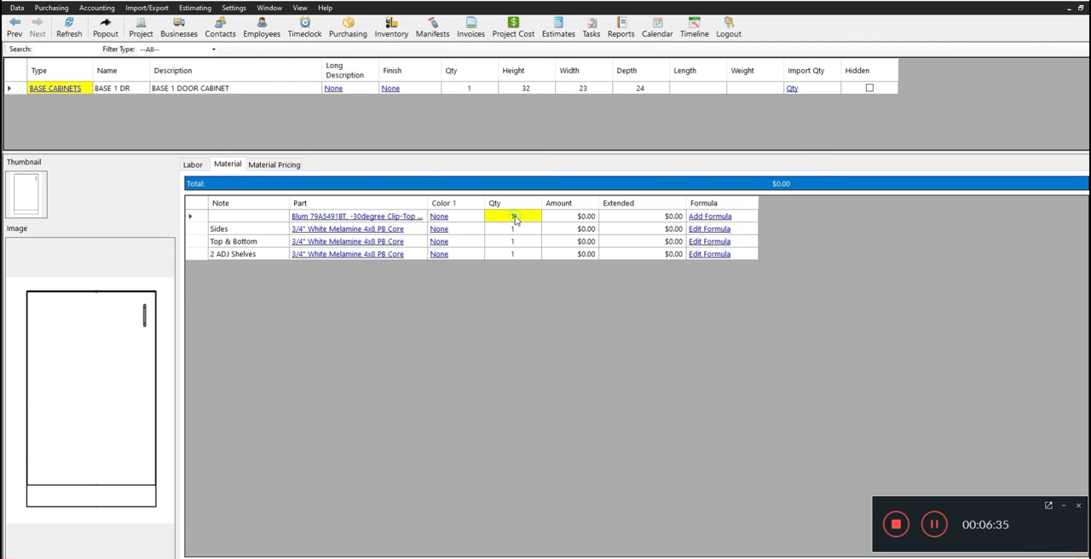
type("2")
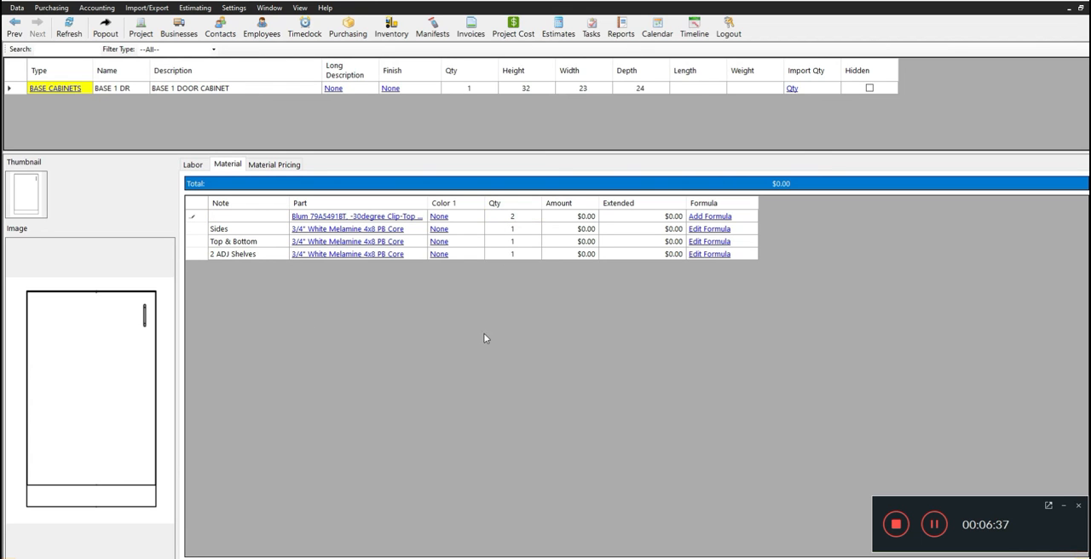
Duplicate the hinge line, change the upper line's part to Blum 0mm Hinge Plate, Cam, Screw-on, 173H7100, and widen the Part column.
right_click(284, 219)
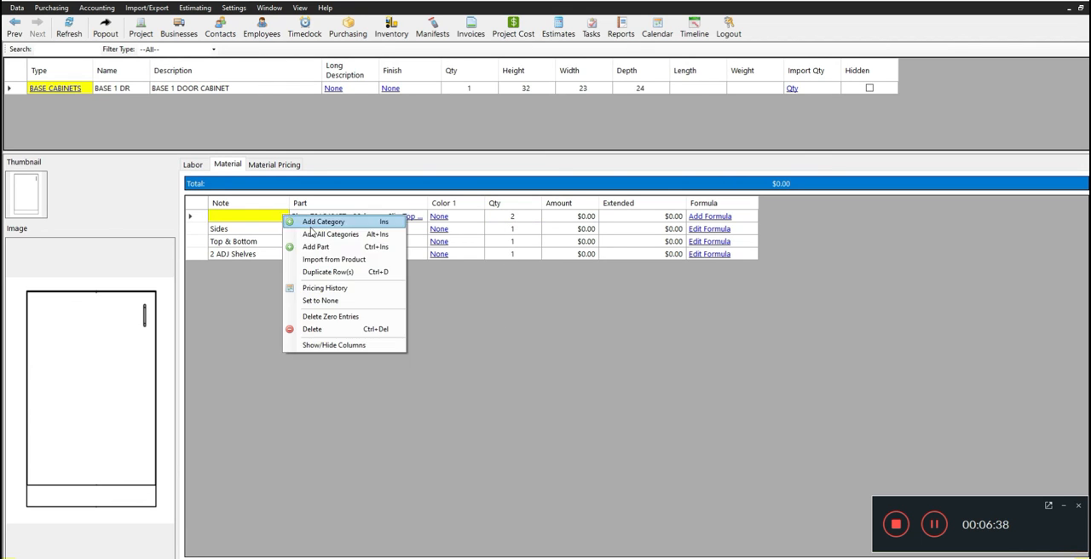
left_click(332, 274)
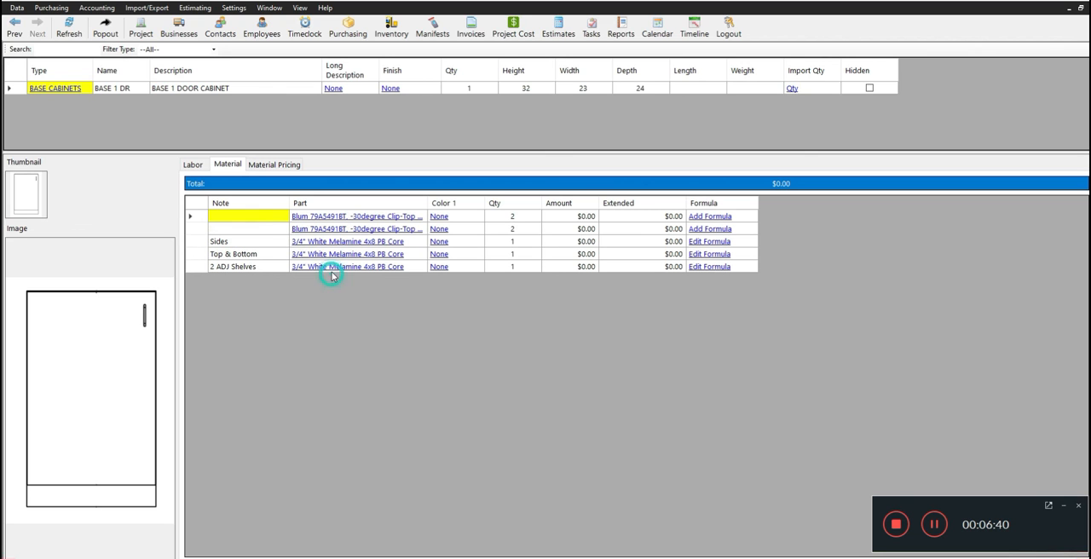
left_click(351, 219)
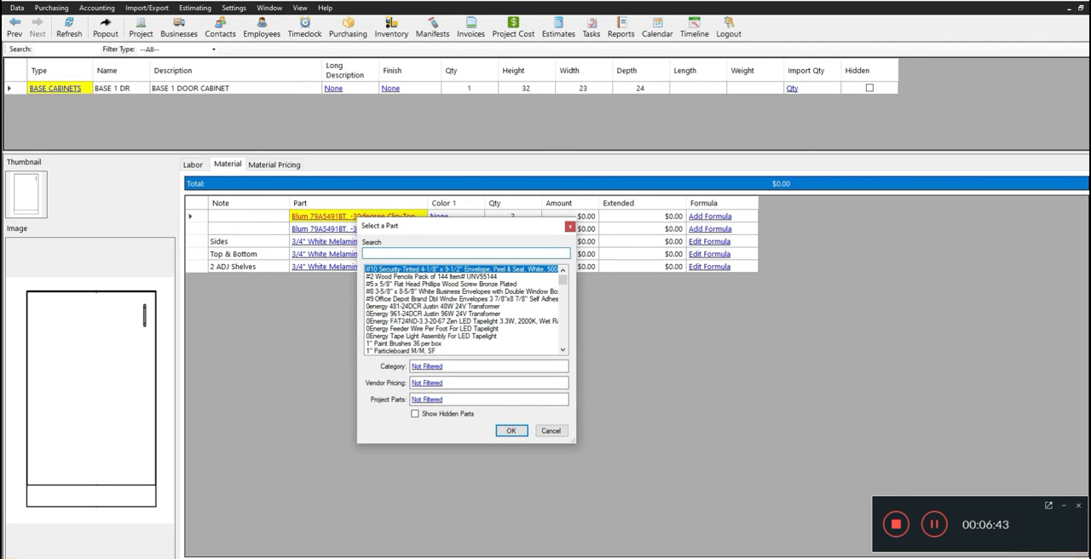
type("blum hinge")
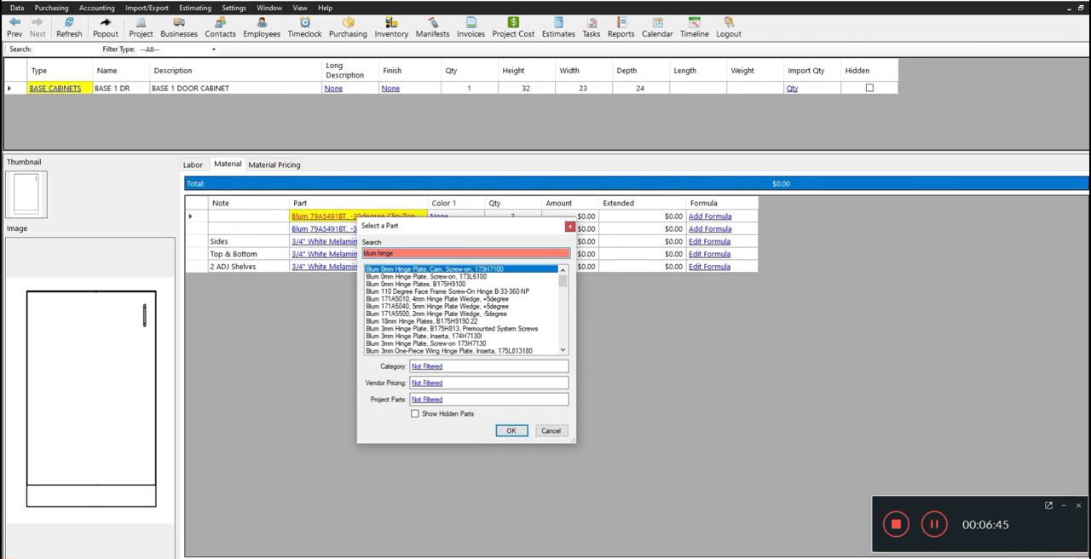
left_click(512, 431)
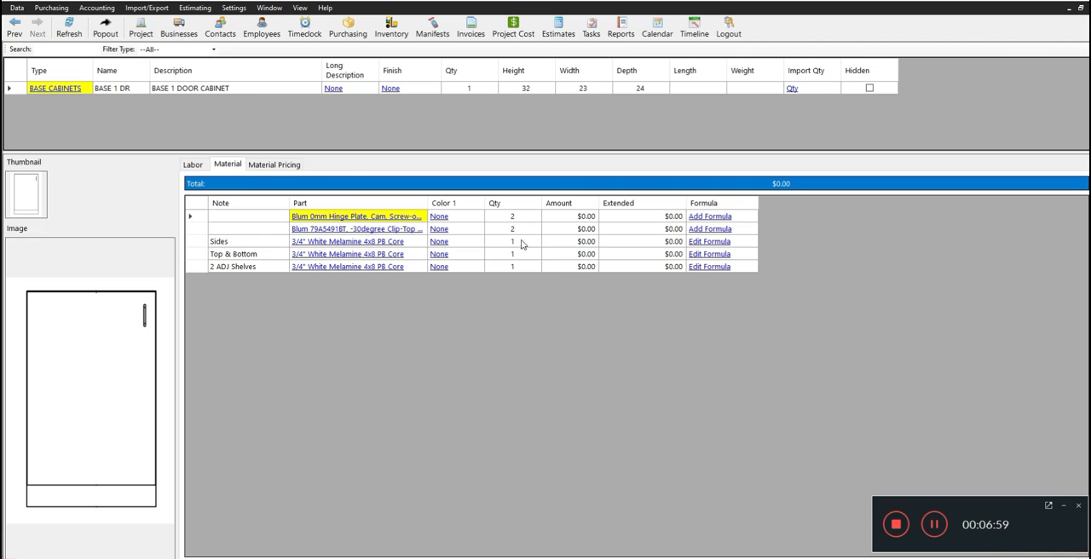
left_click_drag(428, 202, 467, 200)
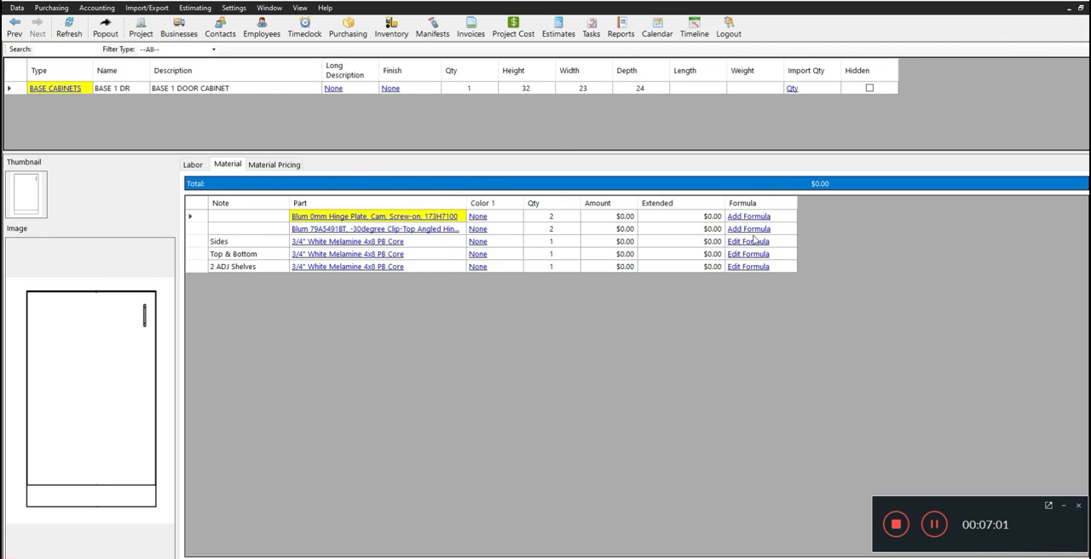